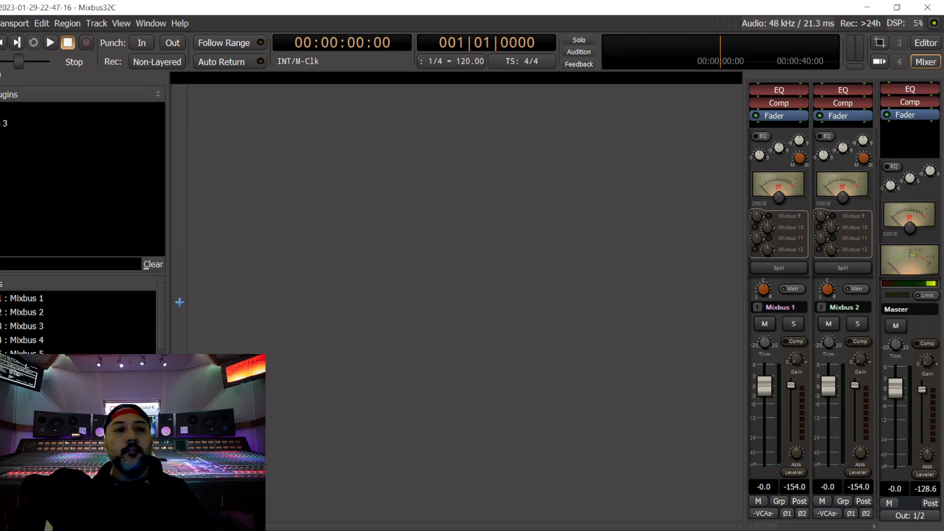
# Step: Import all the New Jack City WAV files from the new jack city folder on the Desktop as separate tracks
pyautogui.click(0, 23)
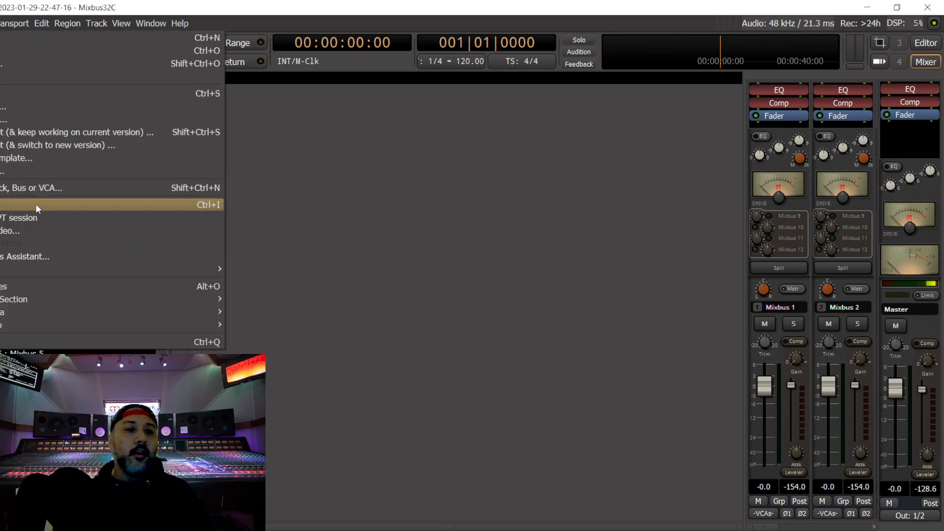
pyautogui.click(36, 204)
pyautogui.click(39, 216)
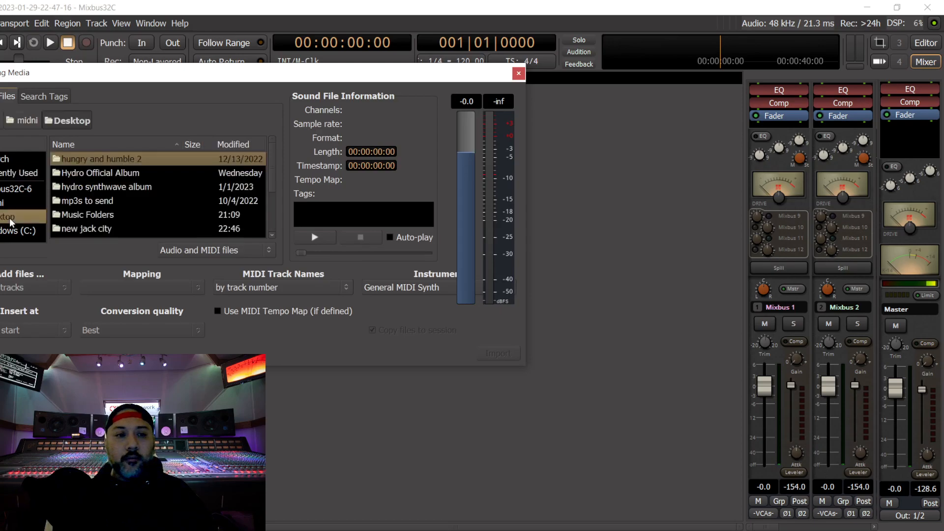
pyautogui.scroll(-3, 126, 205)
pyautogui.scroll(2, 98, 191)
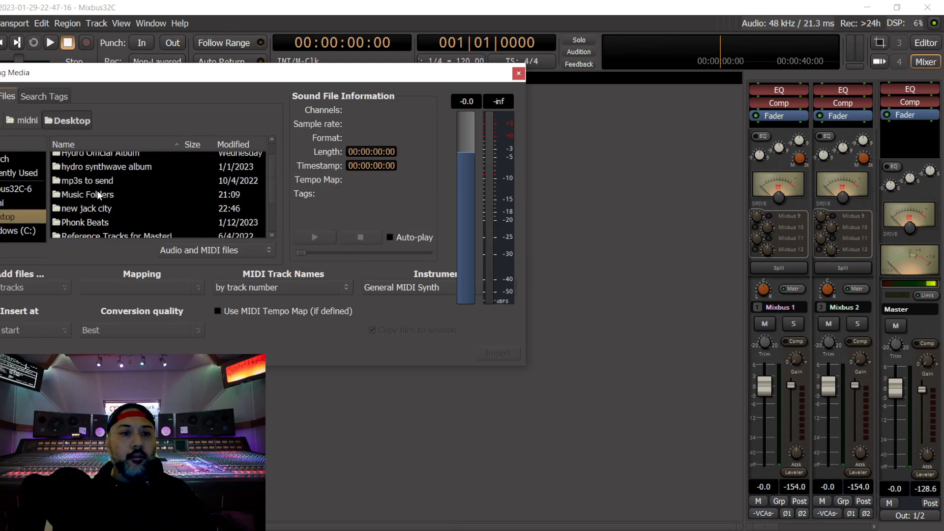
pyautogui.doubleClick(102, 208)
pyautogui.scroll(-3, 134, 187)
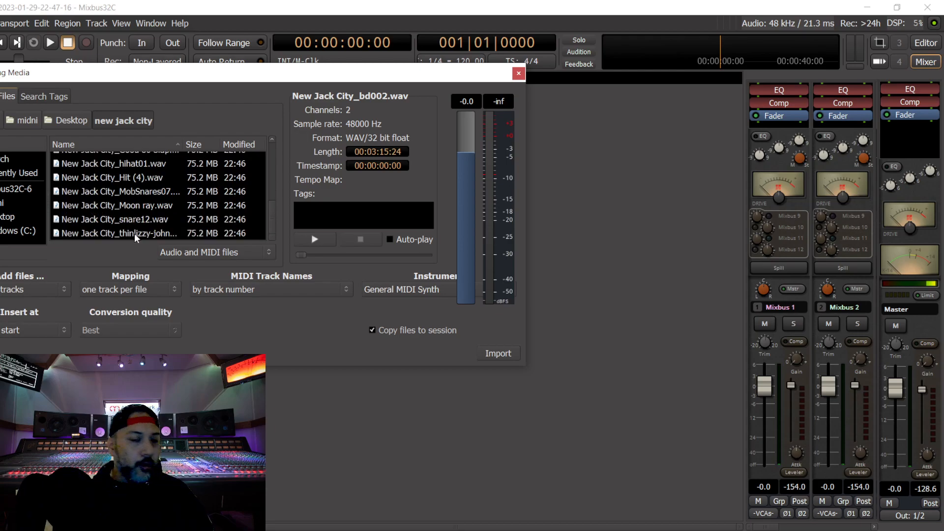
pyautogui.keyDown('shift'); pyautogui.click(134, 233); pyautogui.keyUp('shift')
pyautogui.click(498, 353)
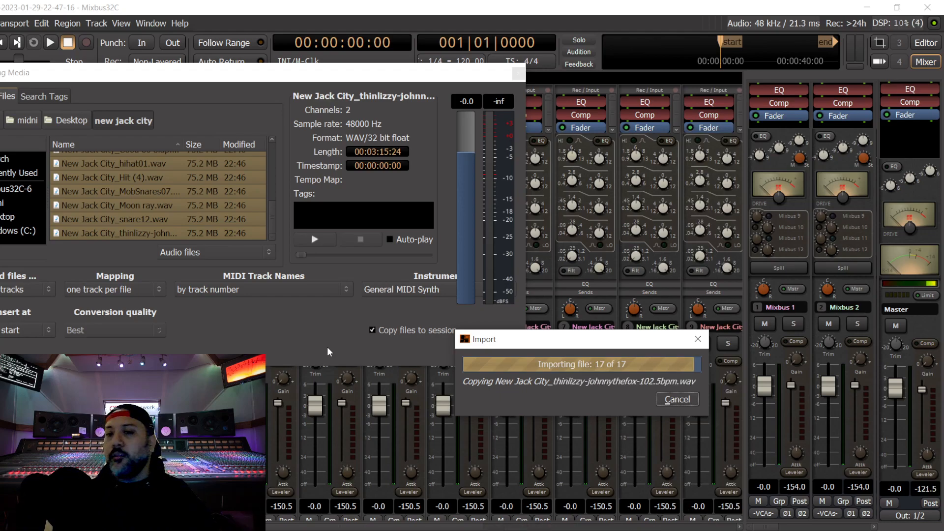
pyautogui.click(518, 73)
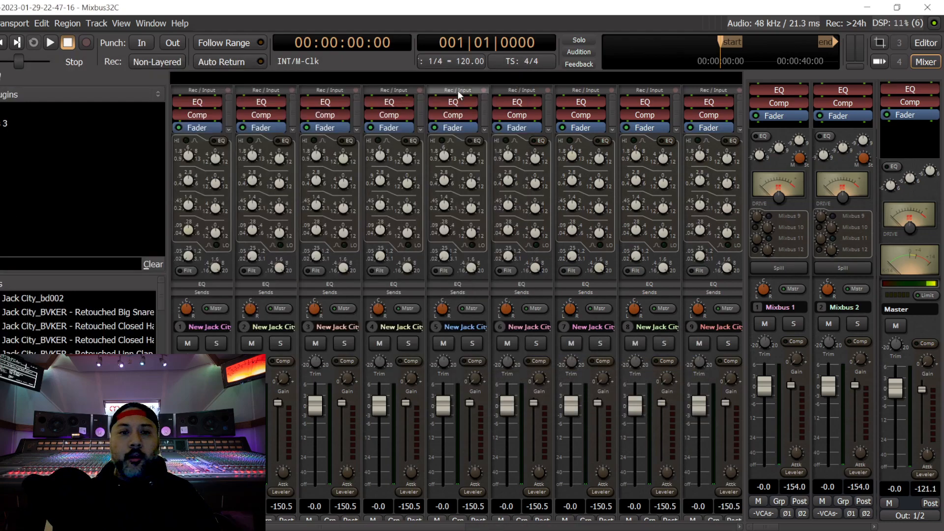
# Step: In the editor, place the playhead at 00:00:07:25 and solo the Kick 02 track
pyautogui.click(917, 45)
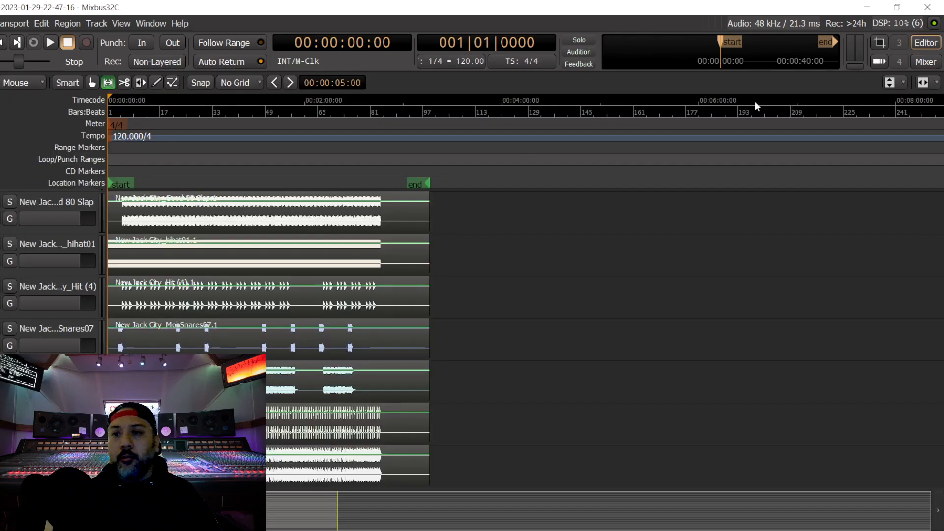
pyautogui.click(120, 150)
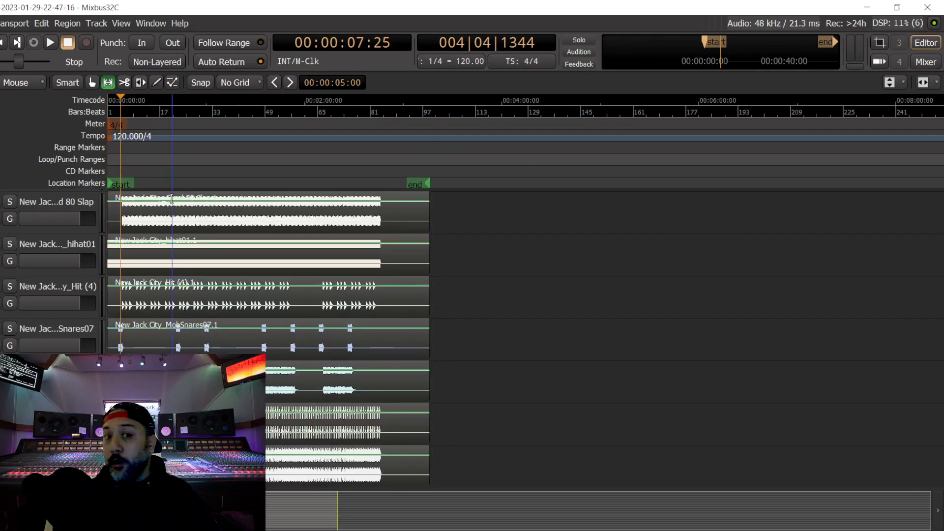
pyautogui.scroll(-5, 76, 244)
pyautogui.scroll(-3, 75, 244)
pyautogui.click(53, 284)
pyautogui.click(10, 284)
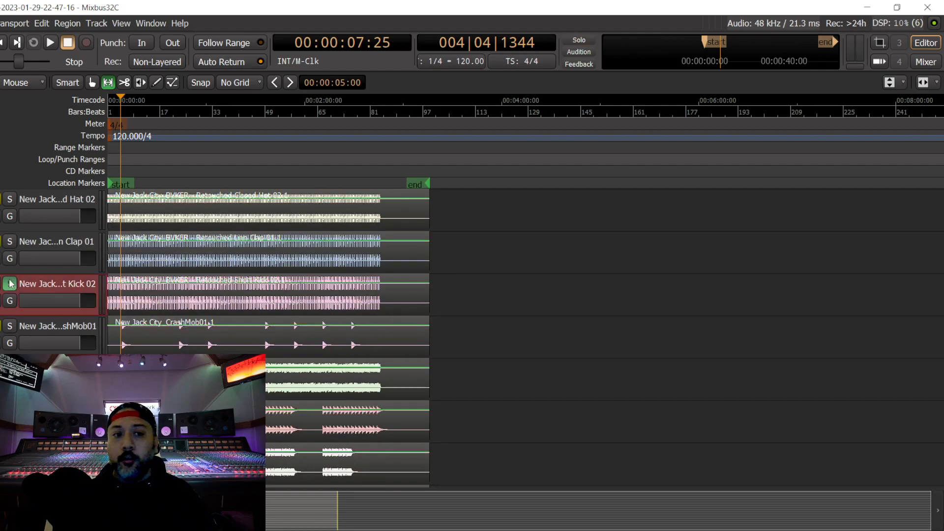
pyautogui.click(10, 283)
# Step: Mute every track except Kick 02, and remove the kick's solo in the mixer
pyautogui.scroll(3, 43, 246)
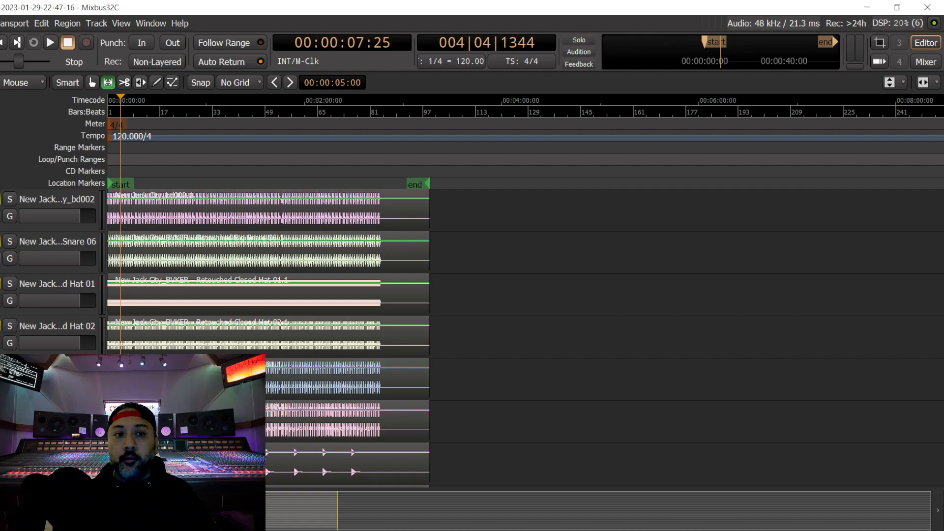
pyautogui.scroll(-4, 34, 310)
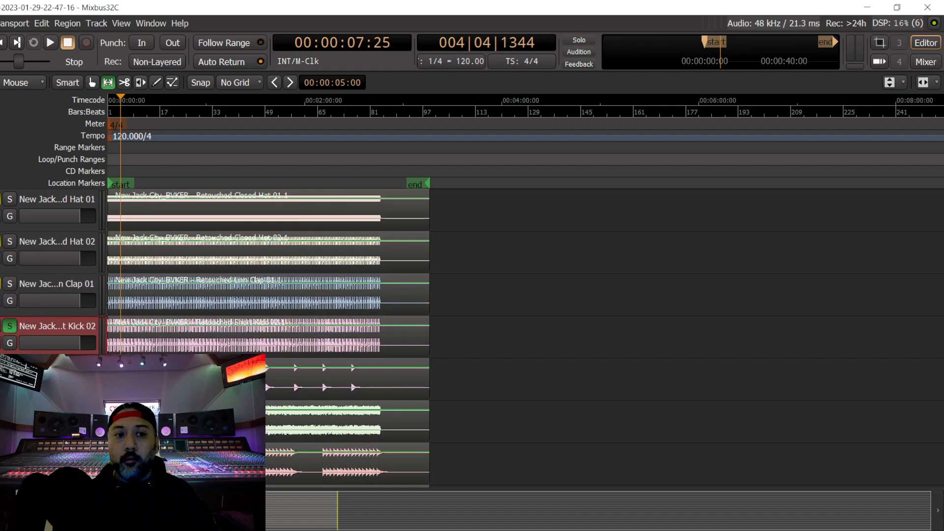
pyautogui.scroll(-2, 35, 286)
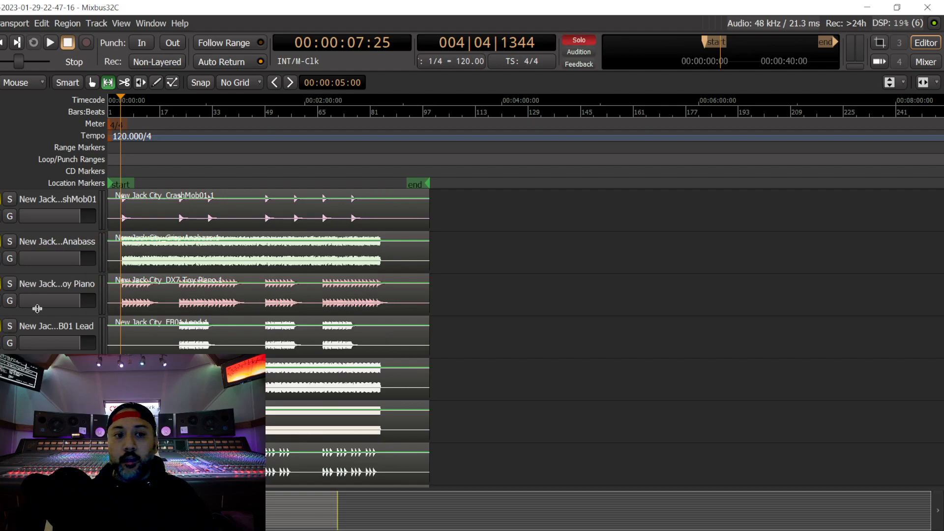
pyautogui.scroll(-2, 37, 309)
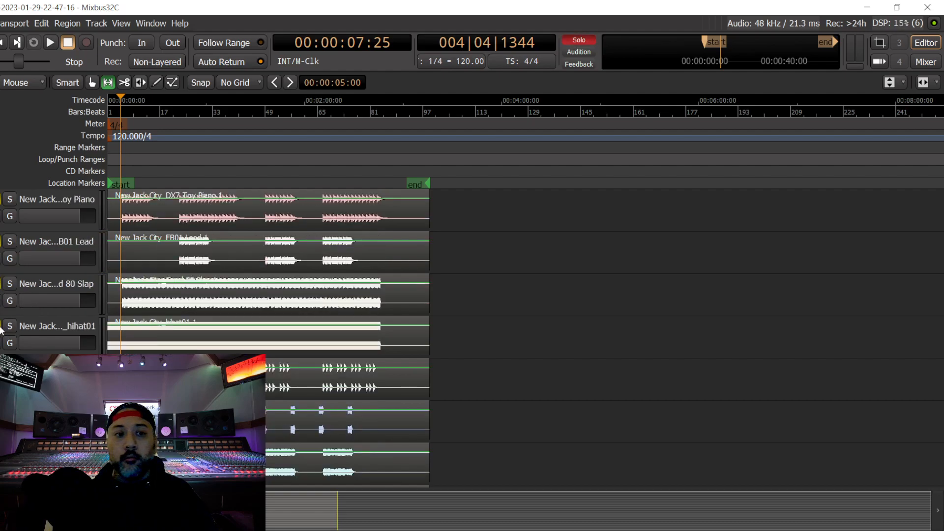
pyautogui.scroll(-2, 49, 302)
pyautogui.scroll(-1, 32, 296)
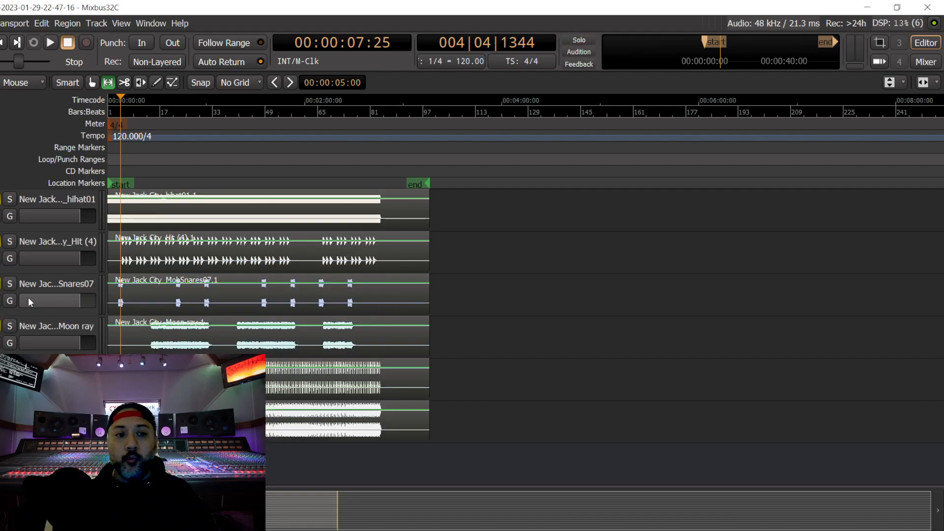
pyautogui.scroll(-2, 30, 318)
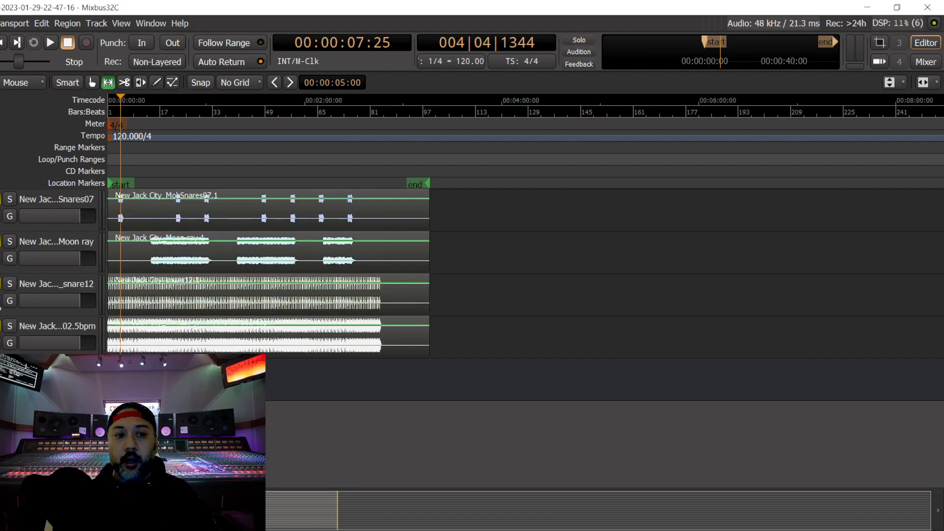
pyautogui.scroll(-4, 40, 285)
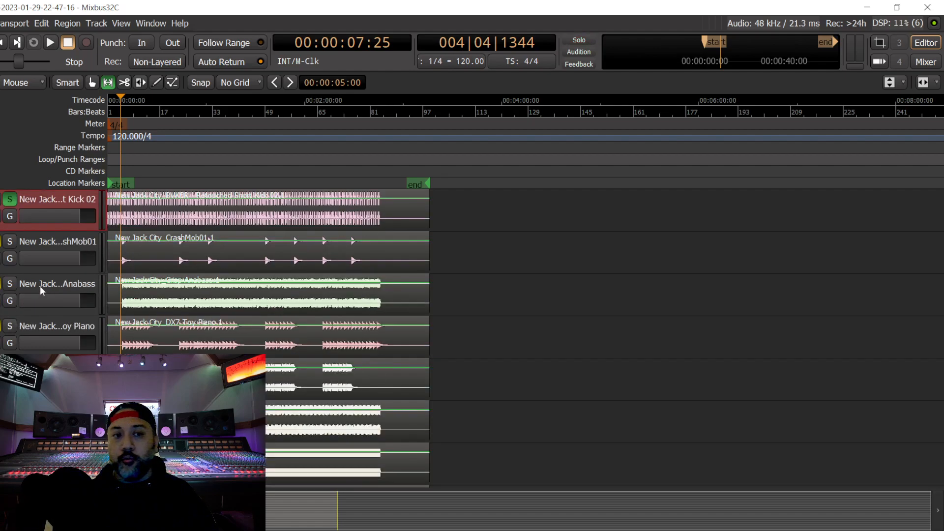
pyautogui.click(926, 61)
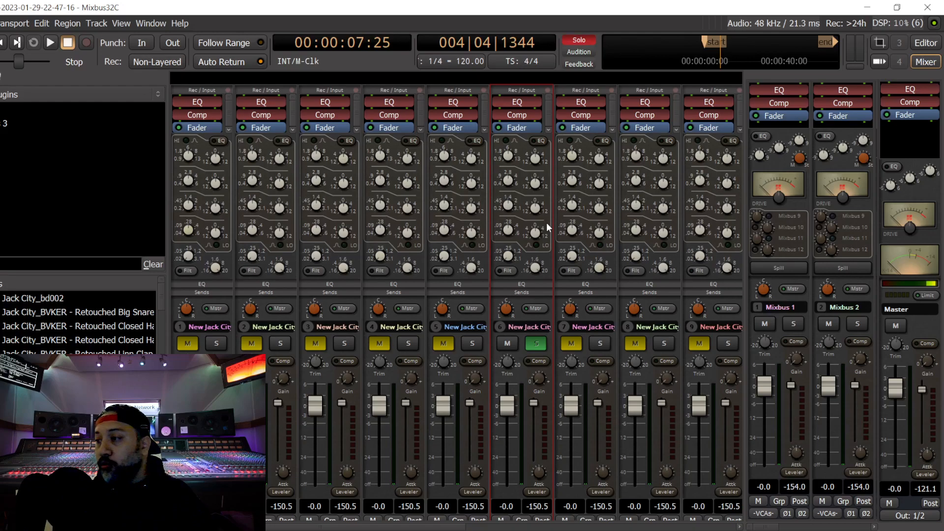
pyautogui.click(540, 341)
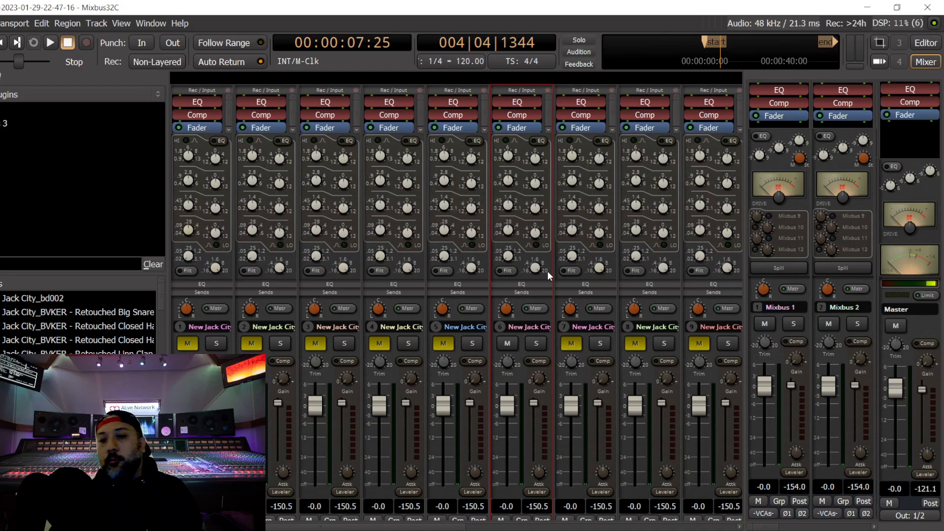
# Step: Rename the Mixbus 1 bus to "drum"
pyautogui.click(786, 305)
pyautogui.click(800, 312)
pyautogui.write('drum')
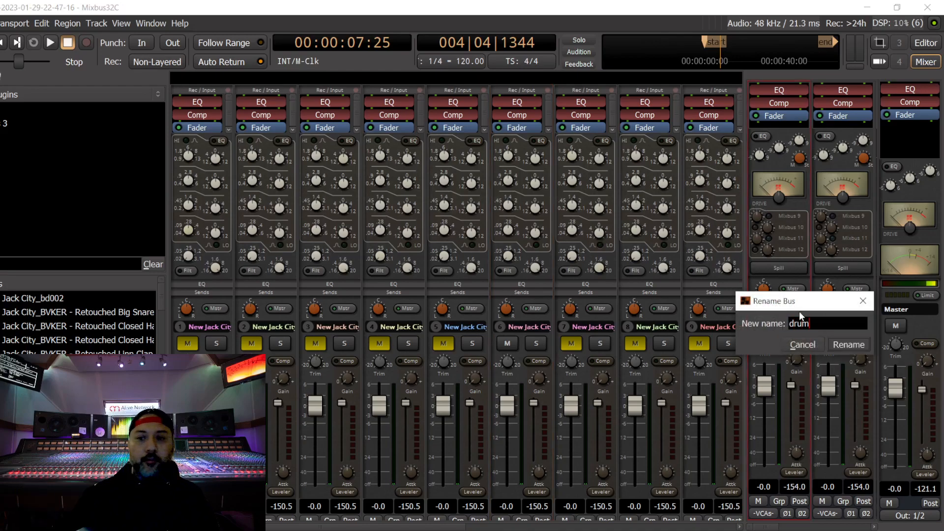
pyautogui.press('Return')
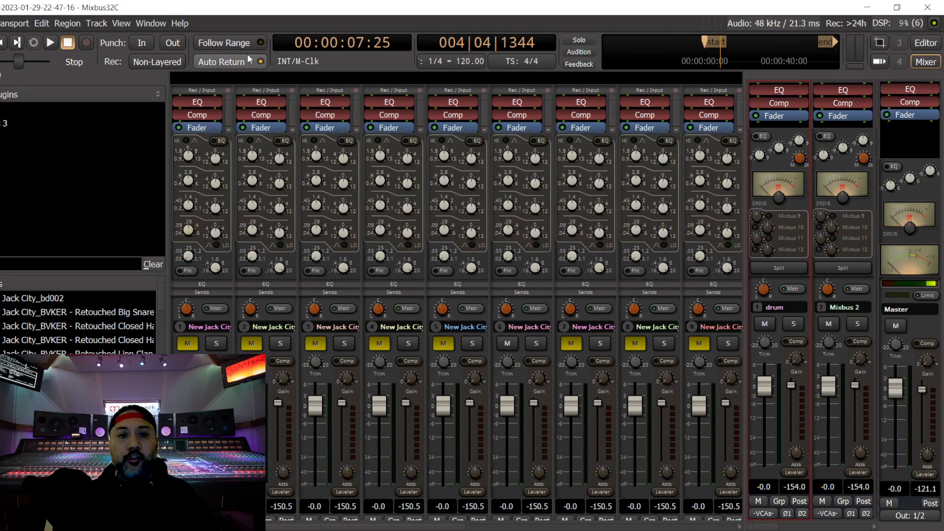
# Step: Examine the kick channel's bus sends in the mixer and return the channel strips to the EQ view
pyautogui.click(926, 42)
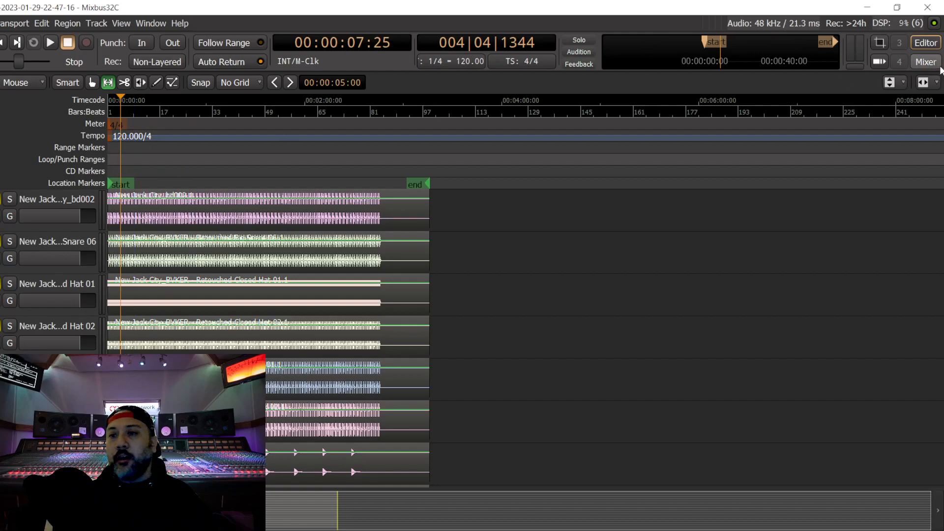
pyautogui.hotkey('alt', 'm')
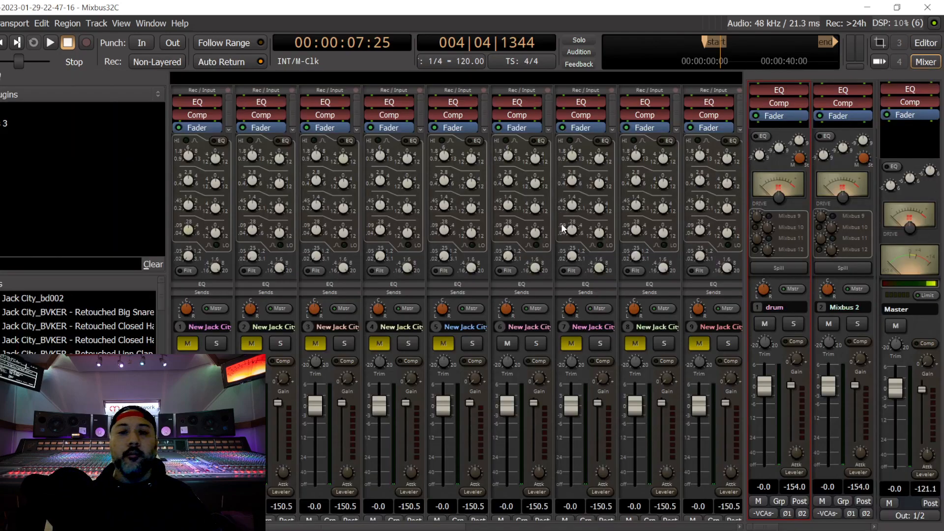
pyautogui.click(545, 242)
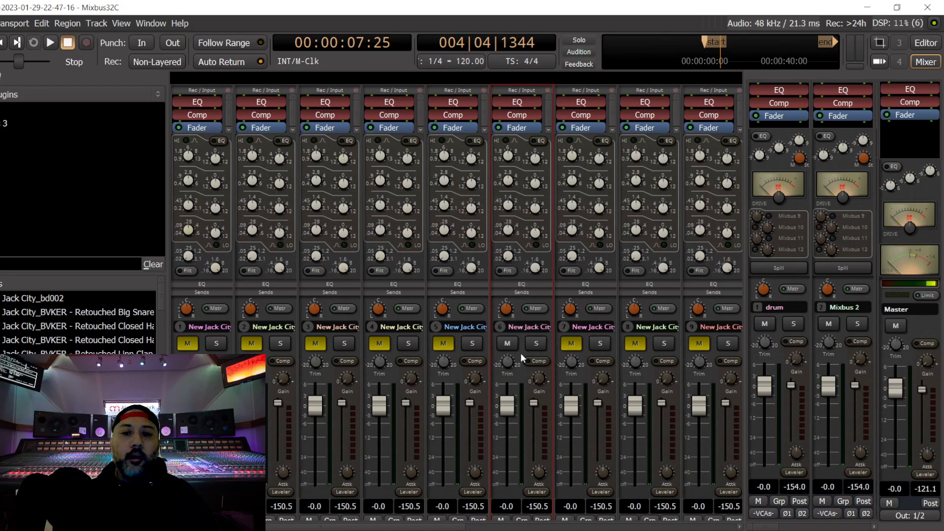
pyautogui.click(522, 293)
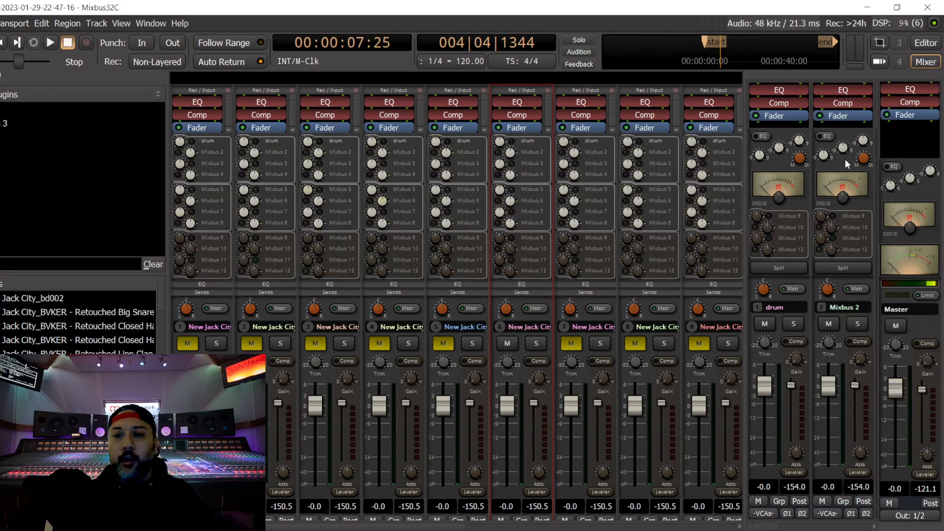
pyautogui.click(515, 284)
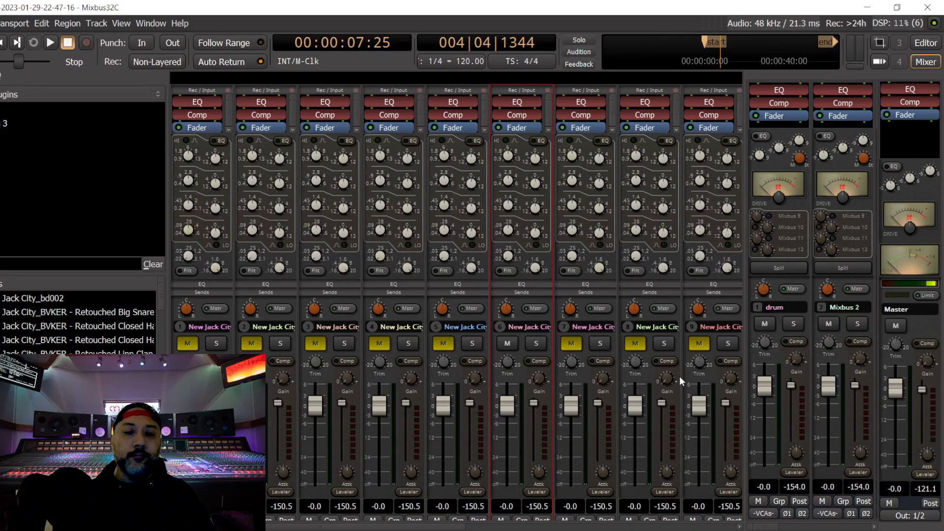
# Step: During playback, set the kick channel's compressor threshold to -18.0 and shape its EQ with a low-band bell and a 0.4 boost at 2.80k
pyautogui.press('space')
pyautogui.scroll(-10, 533, 413)
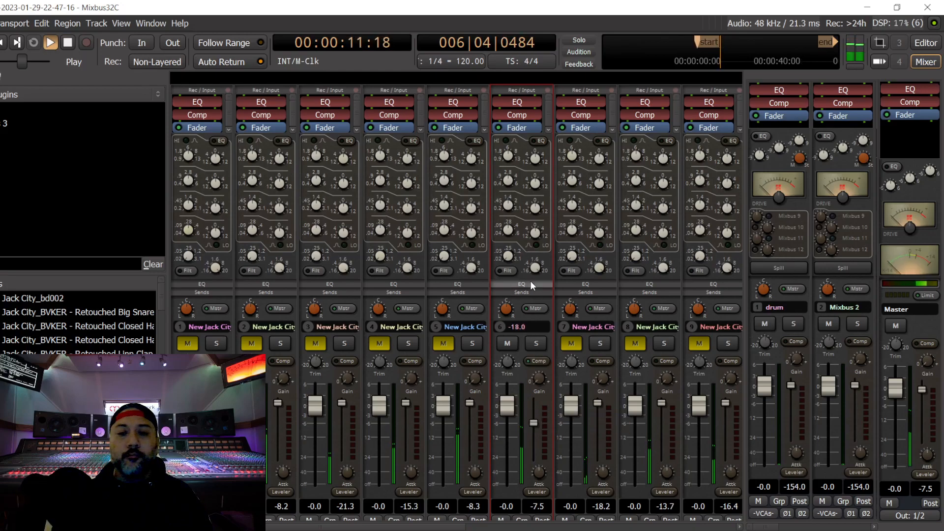
pyautogui.click(536, 244)
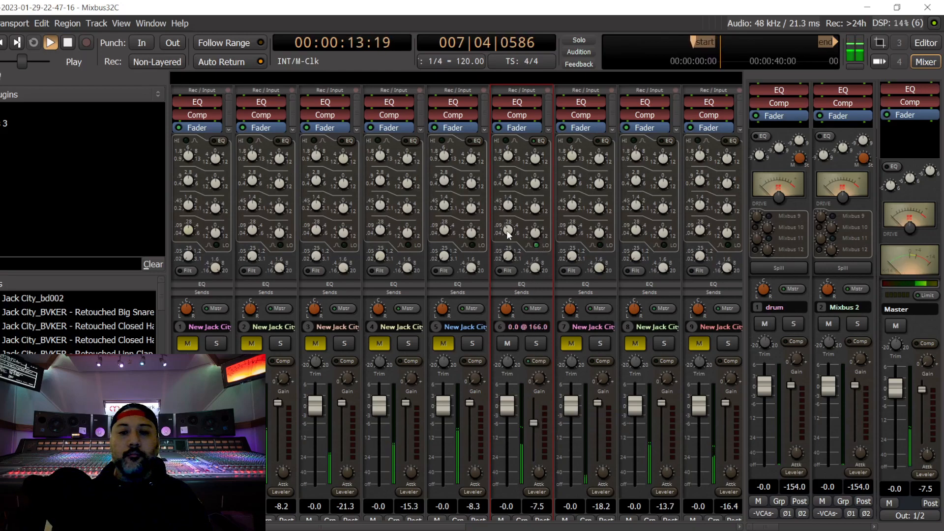
pyautogui.scroll(-1, 508, 234)
pyautogui.scroll(2, 538, 233)
pyautogui.scroll(1, 536, 210)
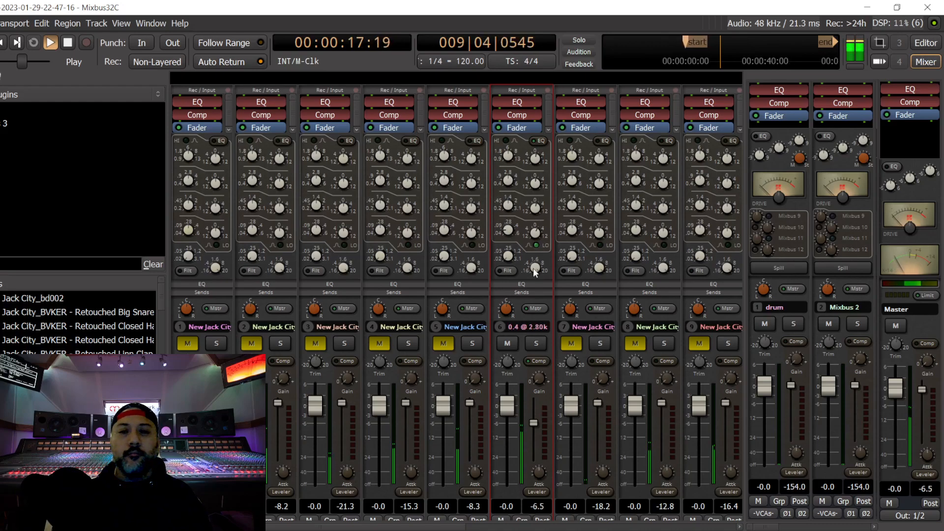
# Step: Route the kick channel to the drum bus and return the strips to the EQ view
pyautogui.click(526, 293)
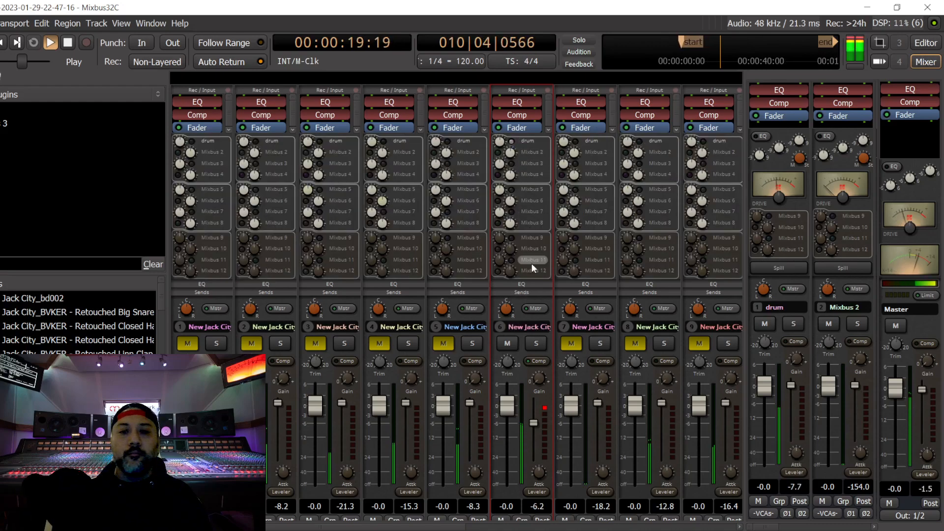
pyautogui.click(526, 284)
# Step: Lower the drum bus's compressor threshold, enable its EQ and boost its tone controls
pyautogui.scroll(-8, 793, 397)
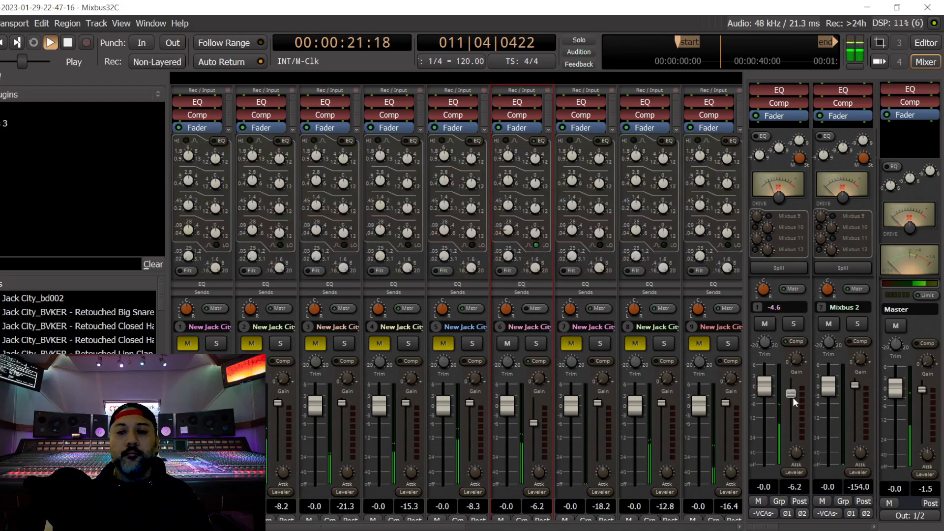
pyautogui.scroll(-1, 793, 399)
pyautogui.click(761, 136)
pyautogui.scroll(3, 759, 157)
pyautogui.scroll(1, 798, 142)
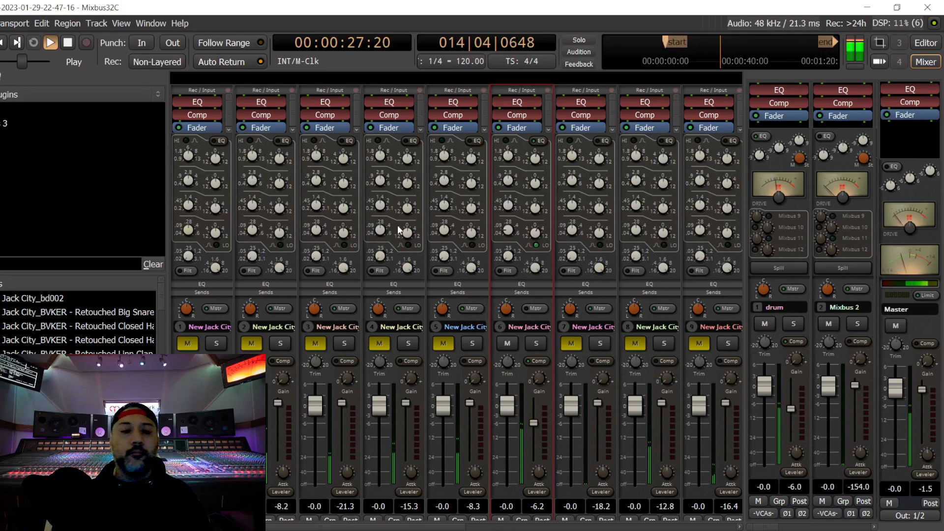
# Step: Stop playback, select and unmute the Anabass track in the editor, and return to the mixer
pyautogui.click(925, 42)
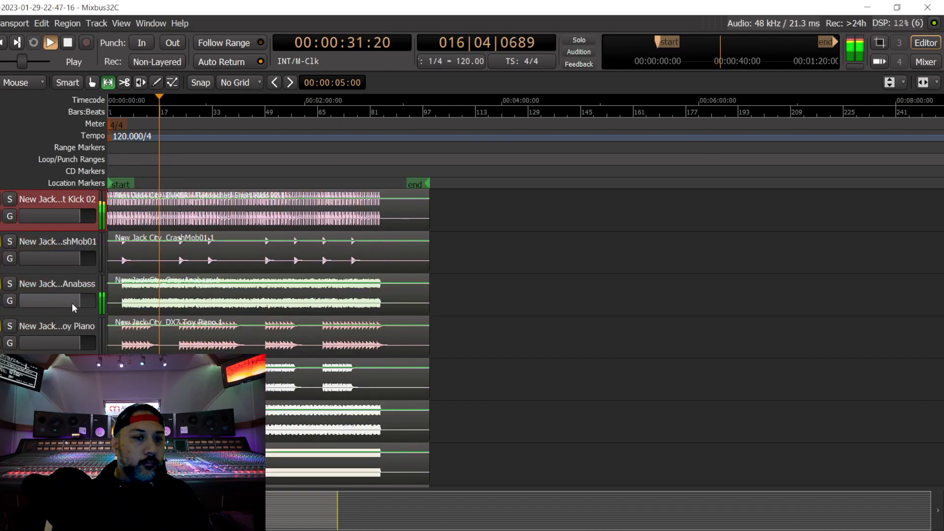
pyautogui.press('space')
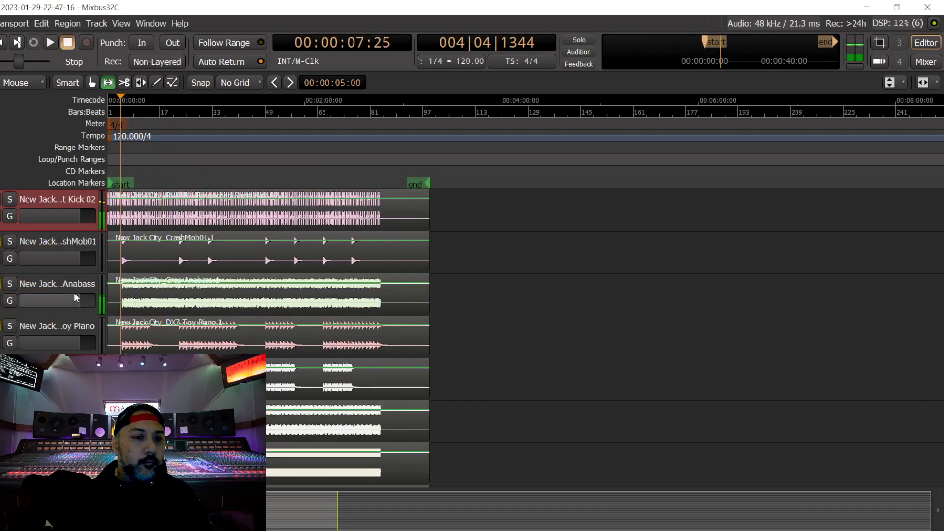
pyautogui.click(73, 293)
pyautogui.click(926, 61)
# Step: During playback, lower the Anabass channel's compressor threshold, shape its EQ with a low-band bell, and set its fader to -1.1
pyautogui.press('space')
pyautogui.moveTo(663, 409); pyautogui.dragTo(665, 429)
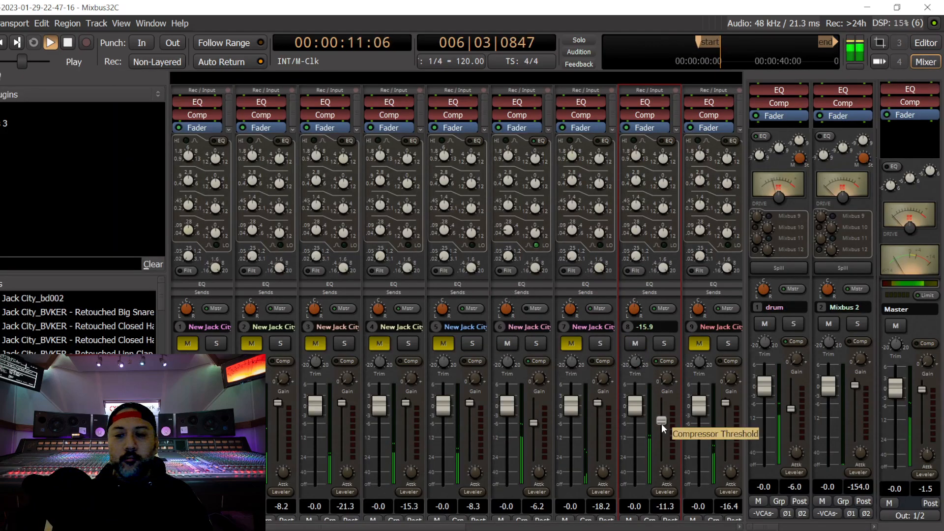
pyautogui.click(663, 245)
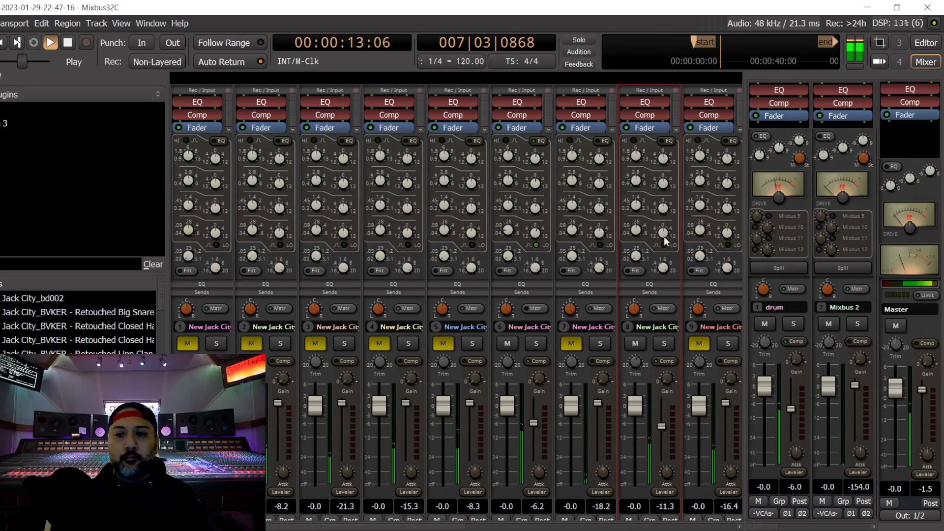
pyautogui.scroll(-5, 638, 231)
pyautogui.scroll(2, 663, 233)
pyautogui.scroll(1, 663, 208)
pyautogui.scroll(3, 663, 185)
pyautogui.scroll(-2, 663, 185)
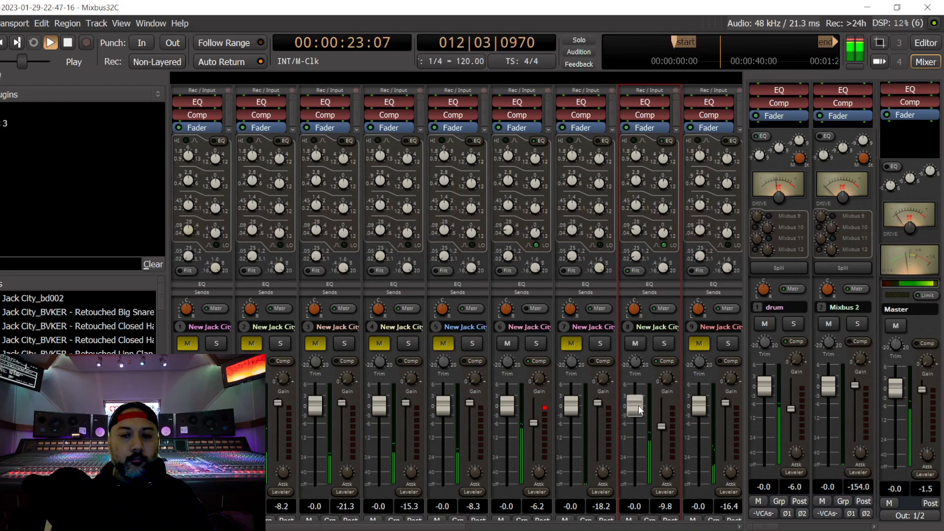
pyautogui.moveTo(634, 413); pyautogui.dragTo(639, 415)
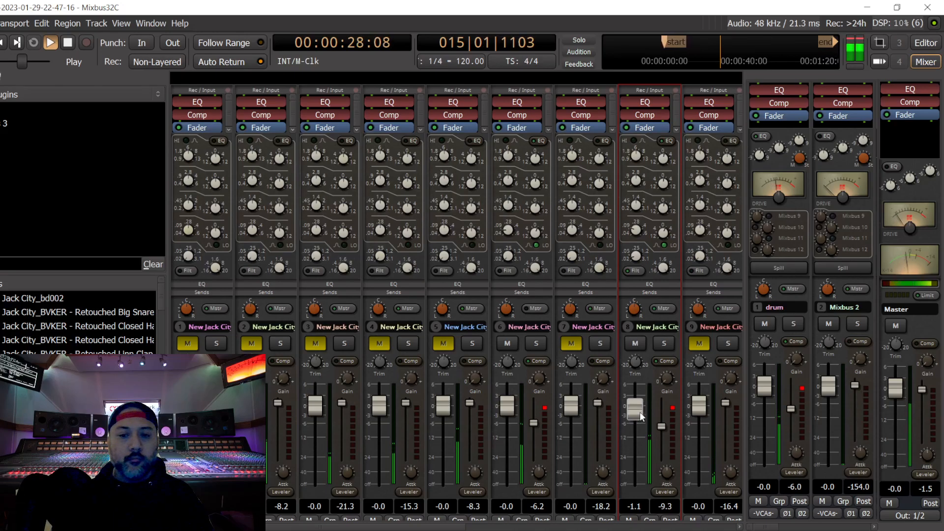
# Step: Select the bd002 track in the editor and return to the mixer
pyautogui.click(925, 43)
pyautogui.scroll(5, 61, 338)
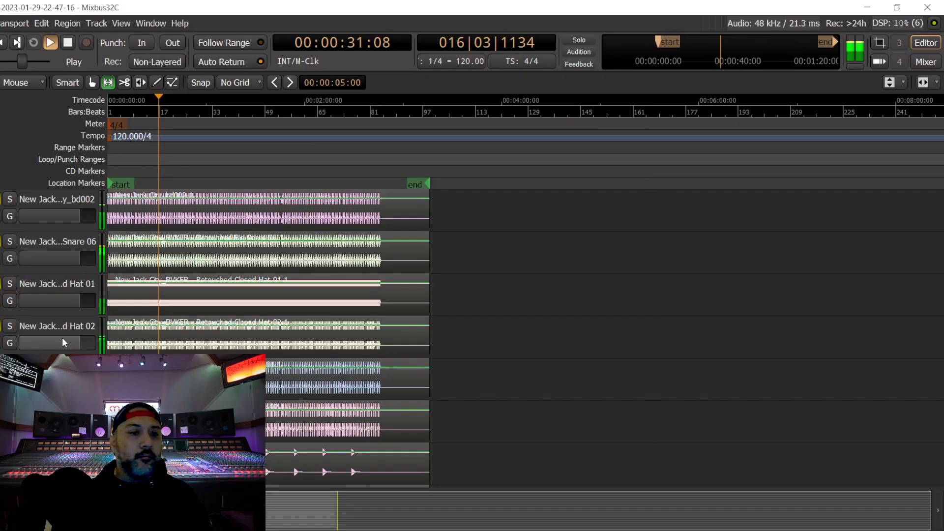
pyautogui.click(63, 242)
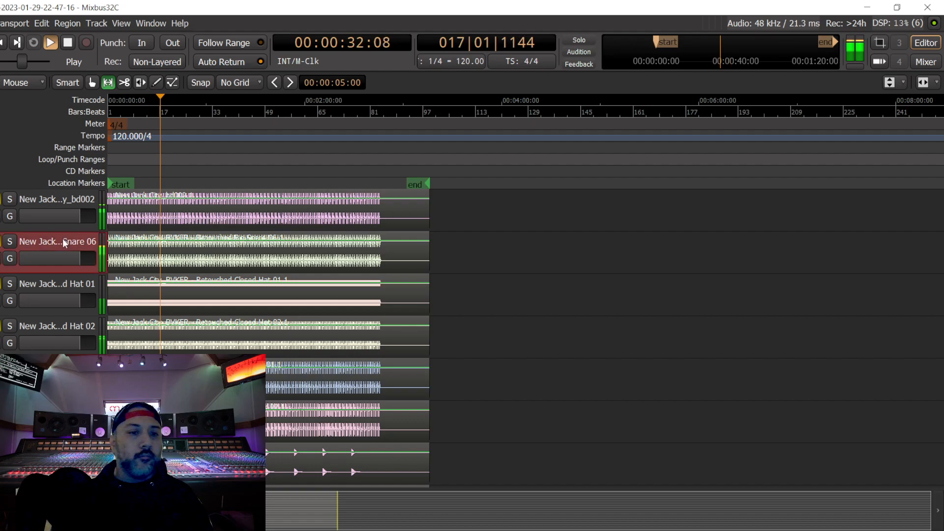
pyautogui.click(39, 198)
pyautogui.click(936, 60)
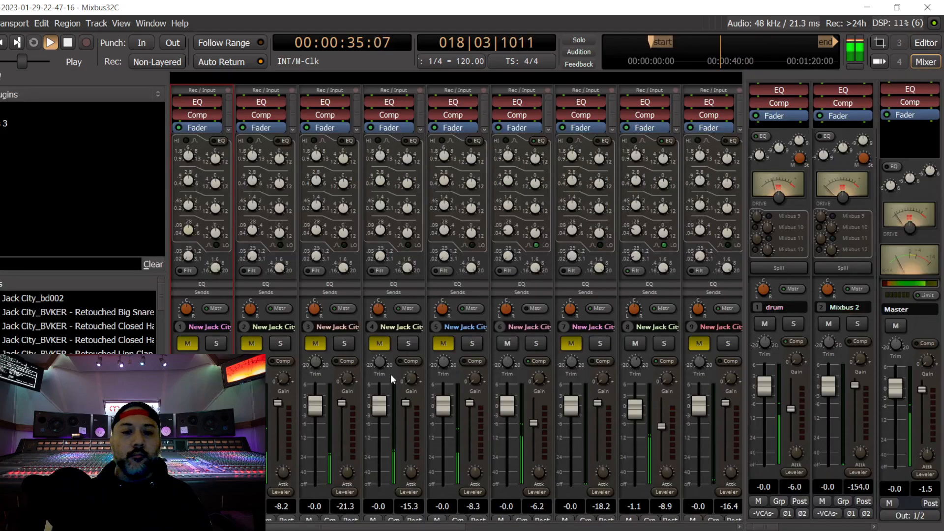
# Step: Unmute and compress the bd002 channel, EQ it with a 1.2 low-band bell at 66.7 and 0.4 at 2.80k, and route it to the drum bus
pyautogui.moveTo(213, 403); pyautogui.dragTo(213, 420)
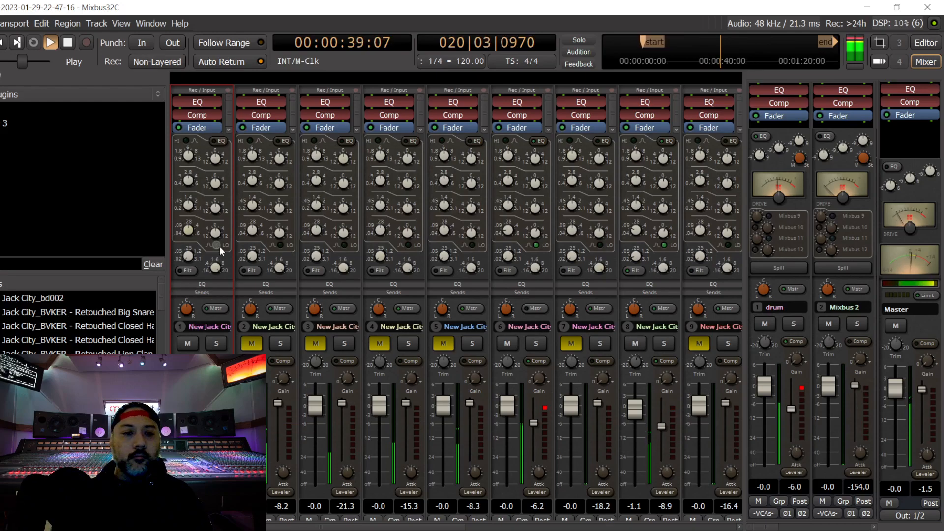
pyautogui.moveTo(186, 229)
pyautogui.scroll(-14, 186, 229)
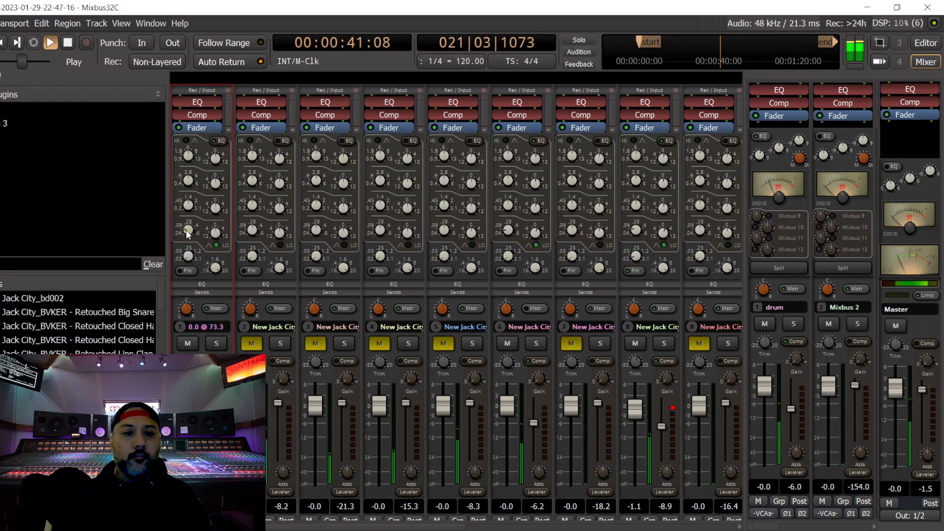
pyautogui.scroll(1, 188, 230)
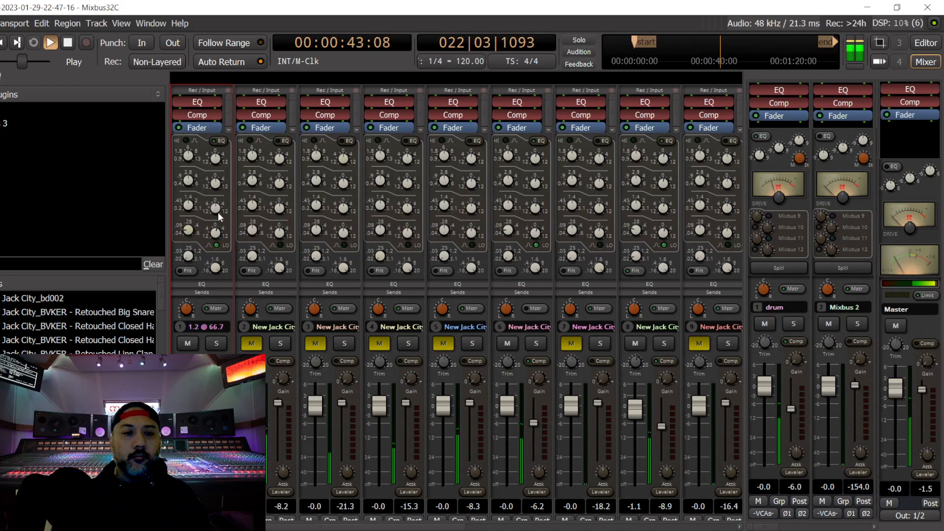
pyautogui.moveTo(215, 159)
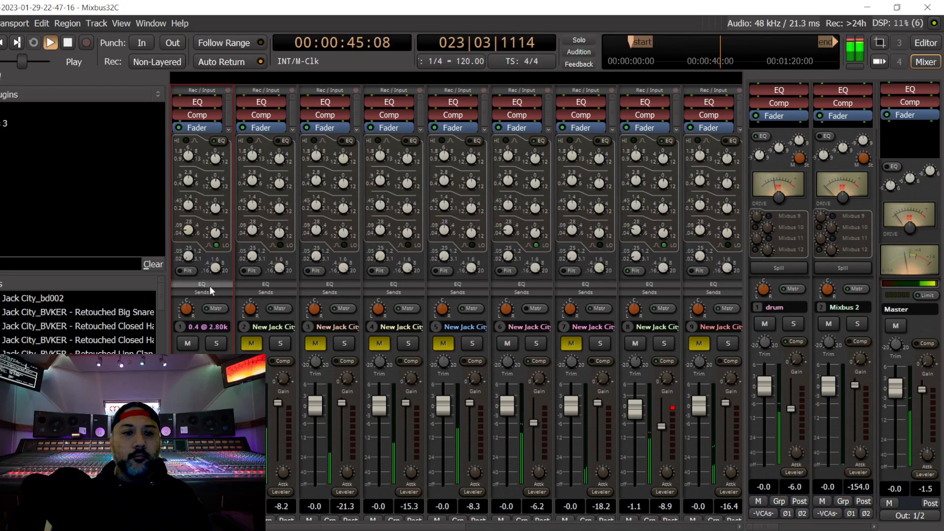
pyautogui.click(209, 291)
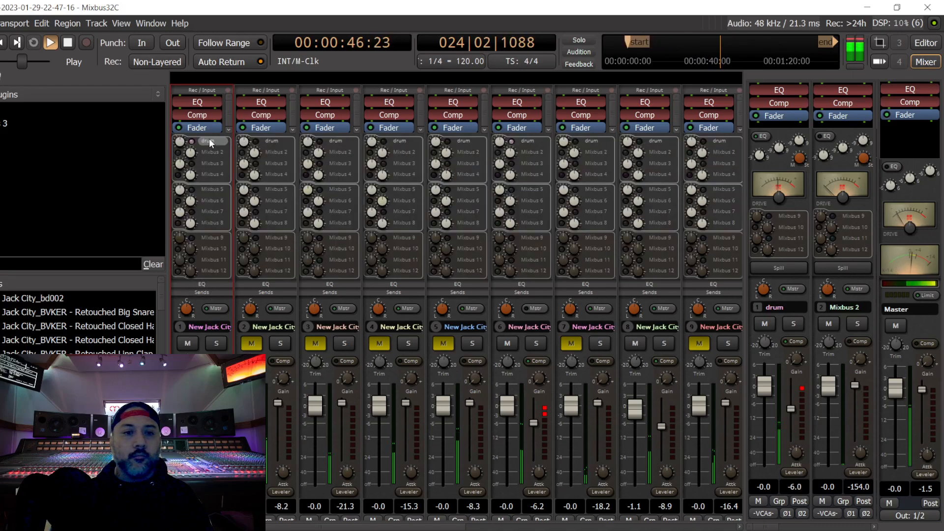
pyautogui.click(215, 284)
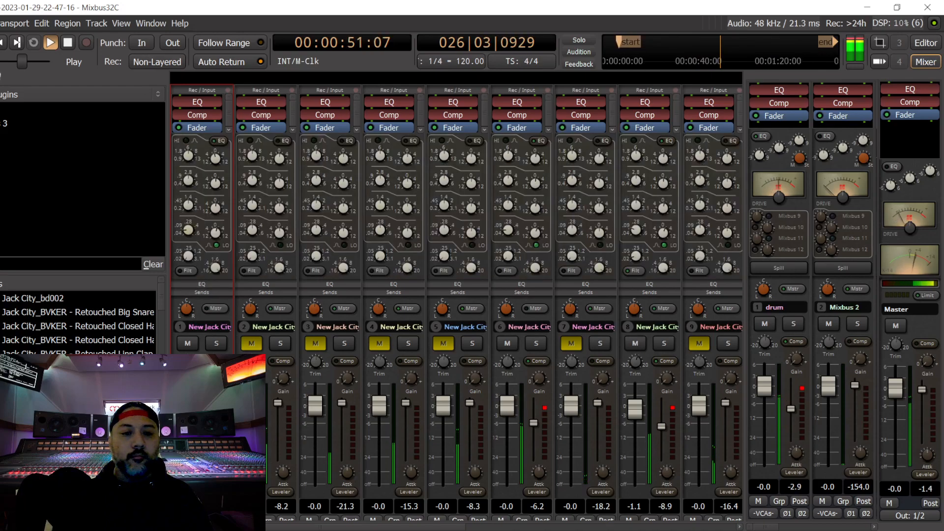
# Step: Unmute and compress the Snare 06 channel, boost its EQ including 0.4 at 1.40k, and route it to the drum bus
pyautogui.click(269, 321)
pyautogui.click(251, 343)
pyautogui.moveTo(278, 402); pyautogui.dragTo(282, 416)
pyautogui.moveTo(279, 166); pyautogui.dragTo(280, 164)
pyautogui.scroll(2, 280, 184)
pyautogui.scroll(1, 280, 209)
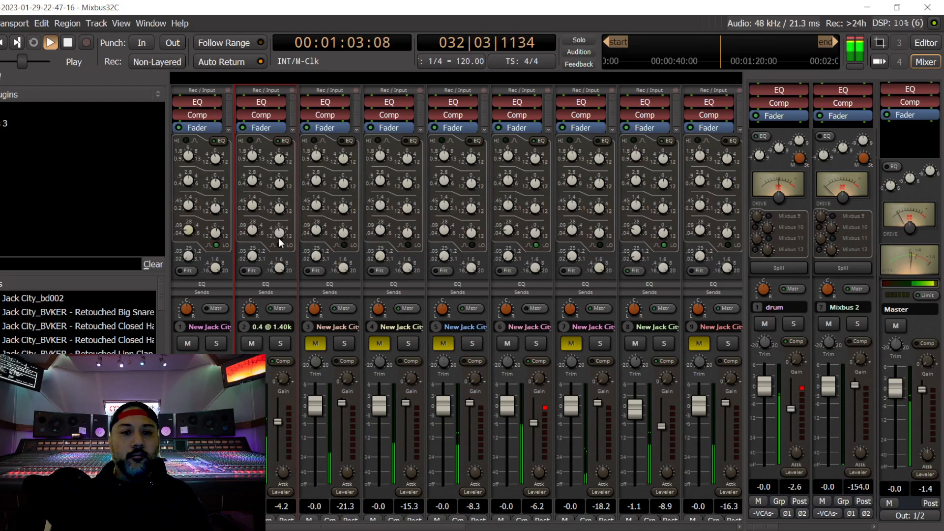
pyautogui.click(270, 292)
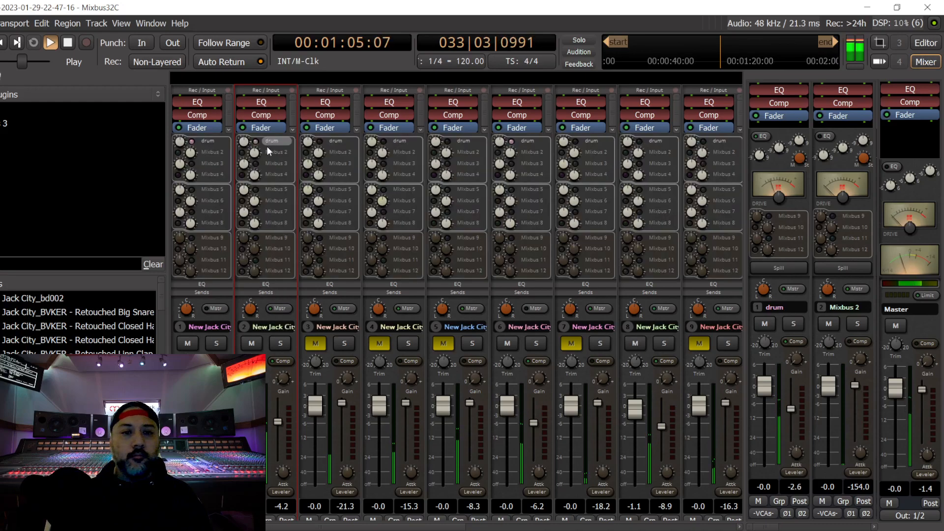
pyautogui.click(266, 284)
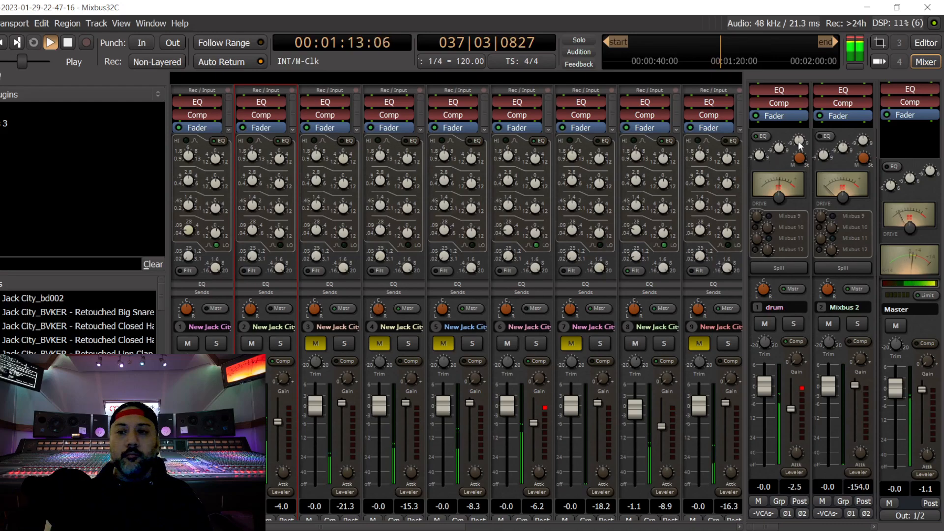
# Step: Unmute the Closed Hat 01 channel, raise its trim, lower its compressor threshold and cut its EQ by 1.2 at 2.61k
pyautogui.click(315, 342)
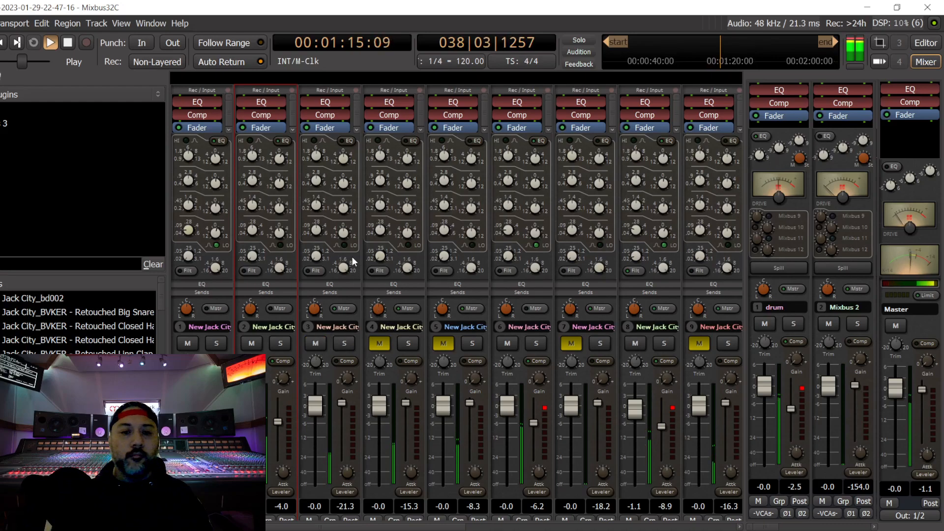
pyautogui.moveTo(318, 361); pyautogui.dragTo(319, 346)
pyautogui.moveTo(340, 403); pyautogui.dragTo(341, 413)
pyautogui.scroll(1, 345, 159)
pyautogui.scroll(1, 344, 182)
pyautogui.scroll(-1, 346, 236)
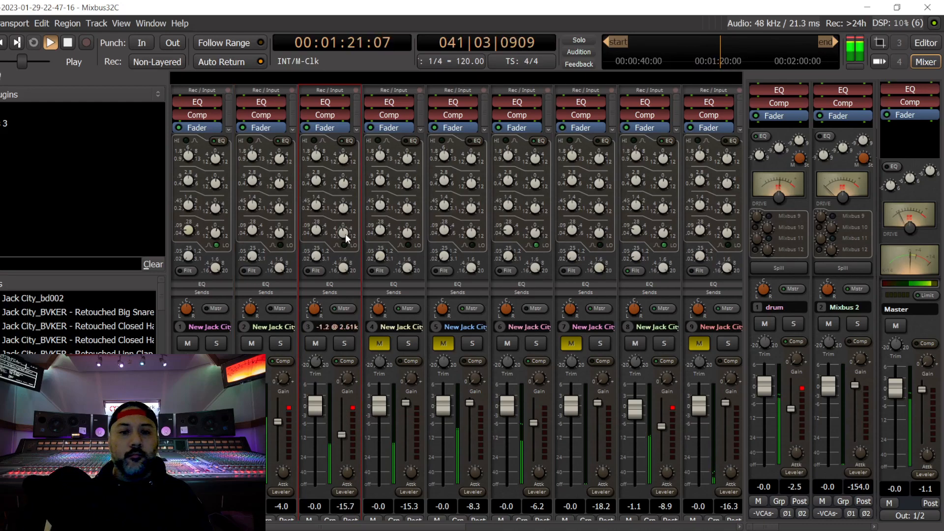
# Step: Route the Closed Hat 01 channel to the drum bus and set its fader to -1.9
pyautogui.click(338, 294)
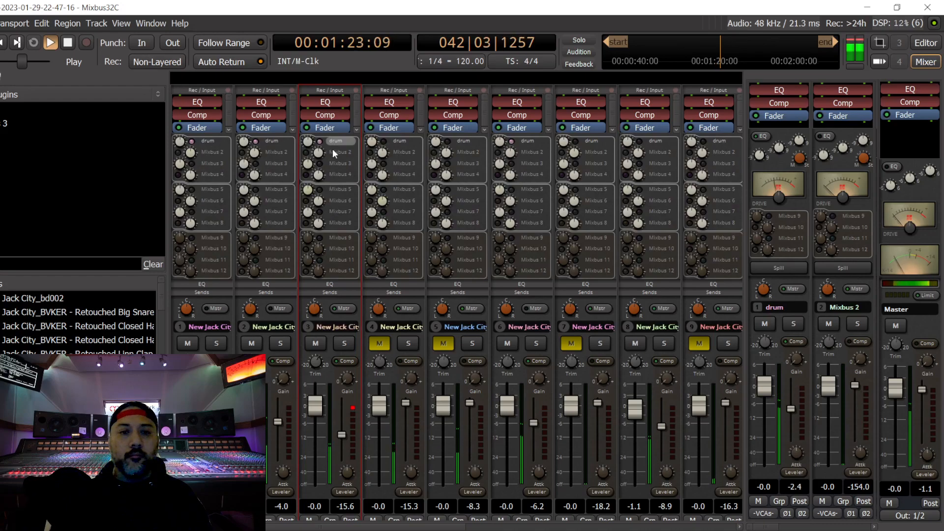
pyautogui.click(334, 284)
pyautogui.moveTo(314, 407)
pyautogui.mouseDown()
pyautogui.moveTo(317, 464)
pyautogui.moveTo(316, 414)
pyautogui.moveTo(317, 423)
pyautogui.mouseUp()
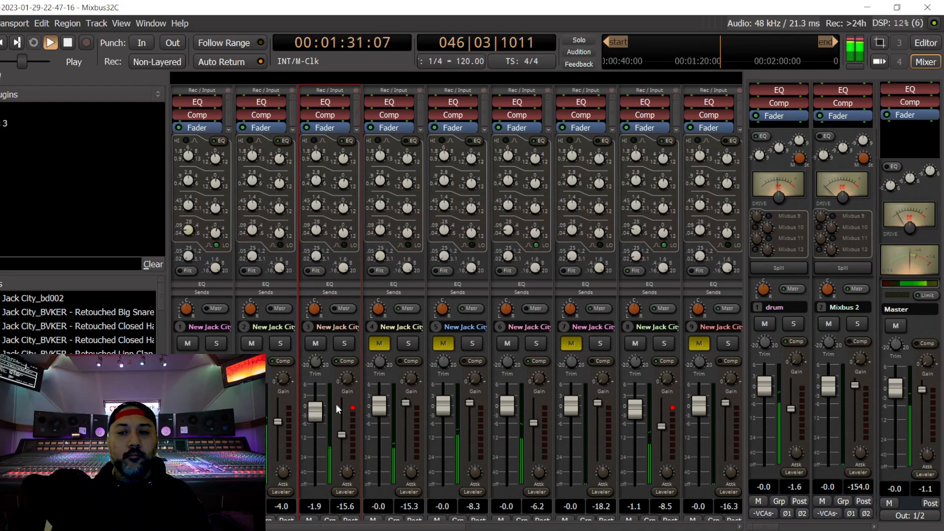
# Step: Adjust the drum bus's tone control to -0.7
pyautogui.moveTo(800, 158)
pyautogui.moveTo(800, 157)
pyautogui.mouseDown()
pyautogui.moveTo(804, 140)
pyautogui.moveTo(802, 149)
pyautogui.mouseUp()
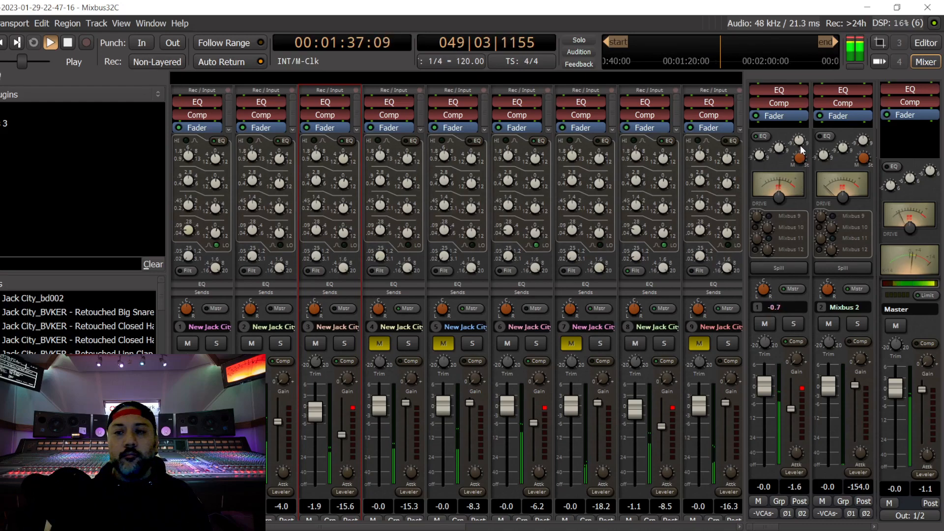
# Step: Unmute the Closed Hat 02 channel, raise its trim, lower its compressor threshold to about -28 and boost its EQ by 1.8 at 5.35k
pyautogui.click(384, 346)
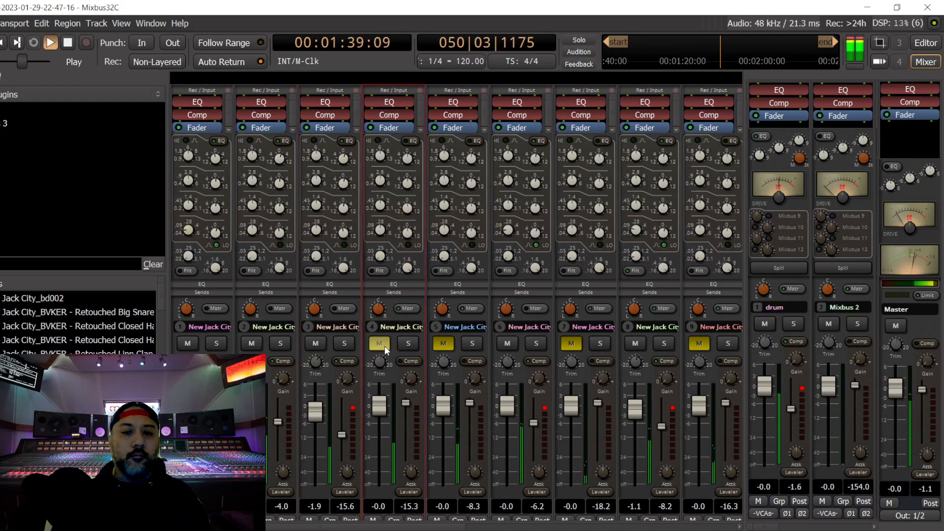
pyautogui.moveTo(405, 404)
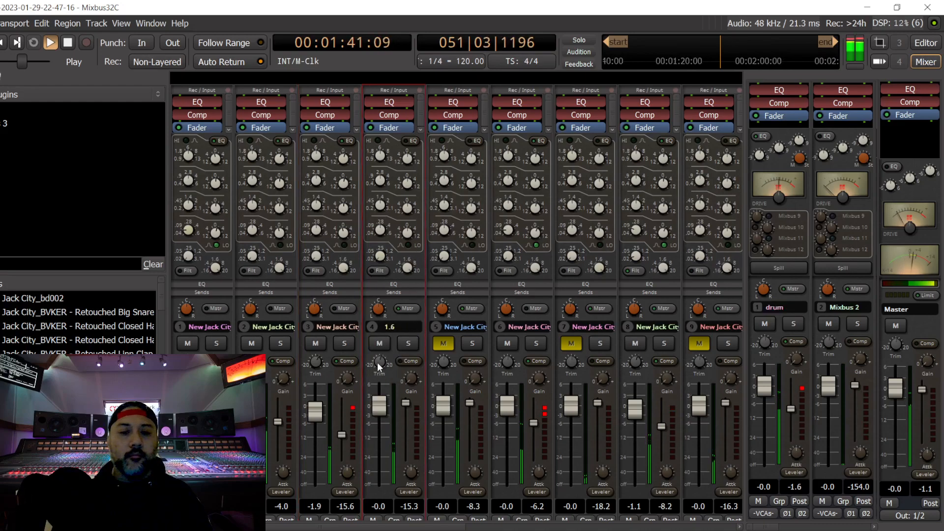
pyautogui.scroll(-6, 408, 417)
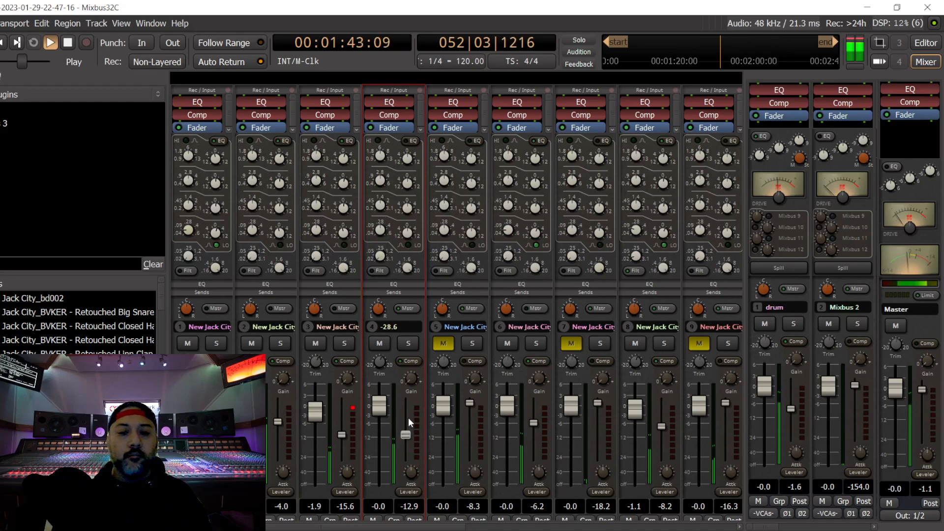
pyautogui.moveTo(408, 162)
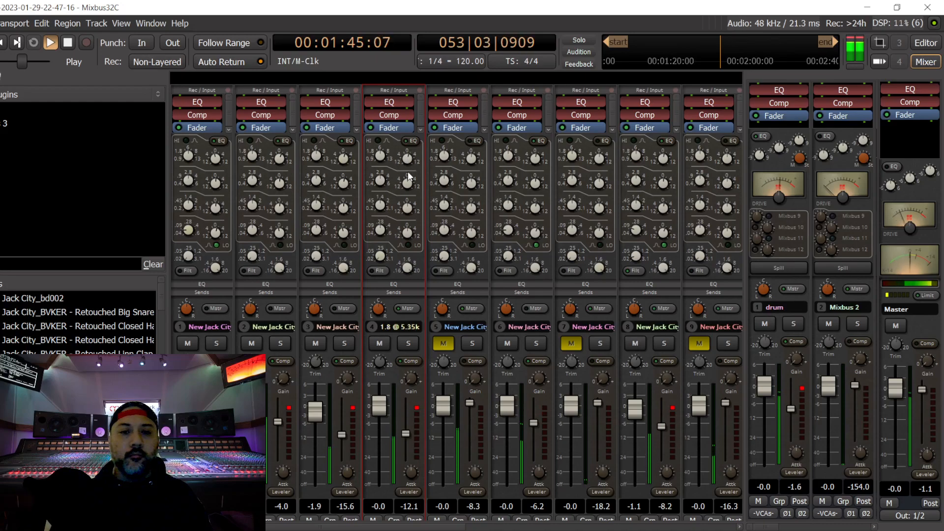
# Step: Route the Closed Hat 02 channel to the drum bus and set its fader to -2.5
pyautogui.click(399, 291)
pyautogui.click(394, 284)
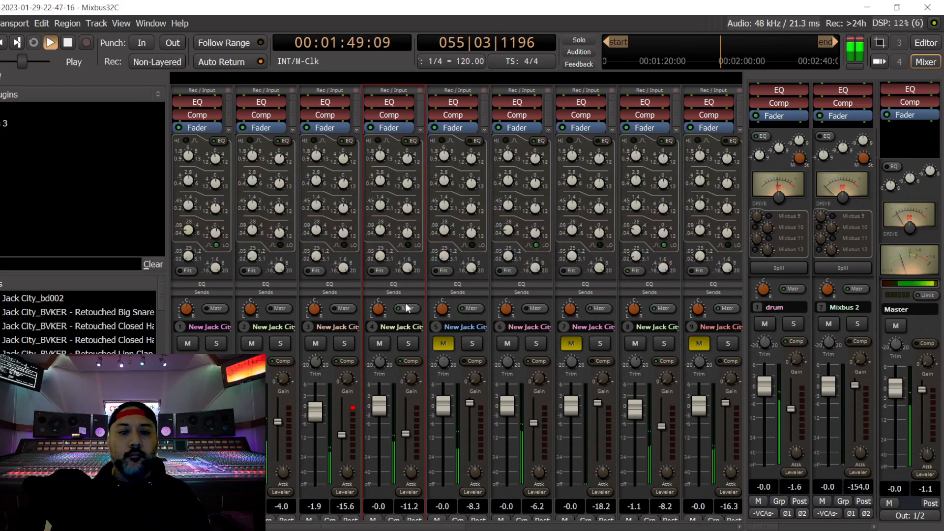
pyautogui.moveTo(378, 405); pyautogui.dragTo(383, 427)
pyautogui.moveTo(381, 422); pyautogui.dragTo(381, 422)
# Step: Unmute the Linn Clap 01 channel, lower its compressor threshold and boost its EQ by 1.8 at 5.35k
pyautogui.click(443, 344)
pyautogui.moveTo(469, 403); pyautogui.dragTo(471, 424)
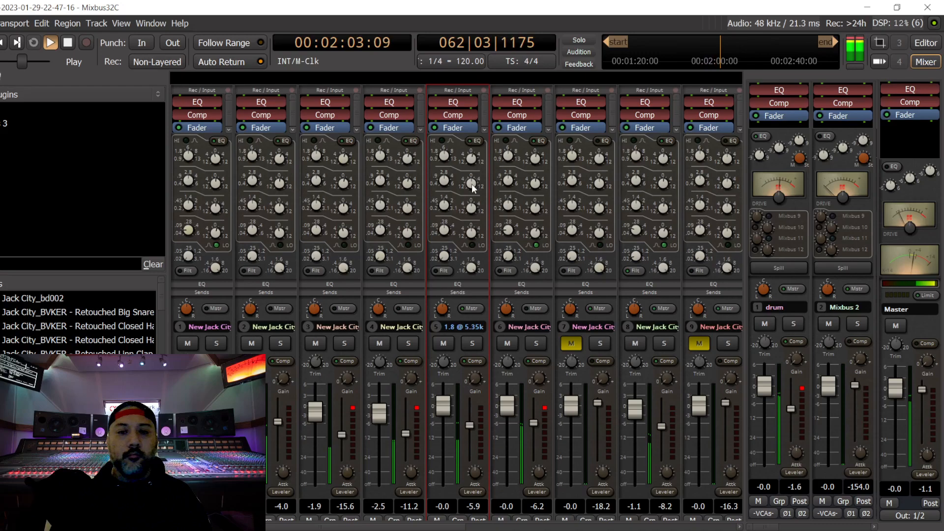
# Step: Route the Linn Clap 01 channel to the drum bus and set its fader to -1.0
pyautogui.click(464, 292)
pyautogui.click(467, 285)
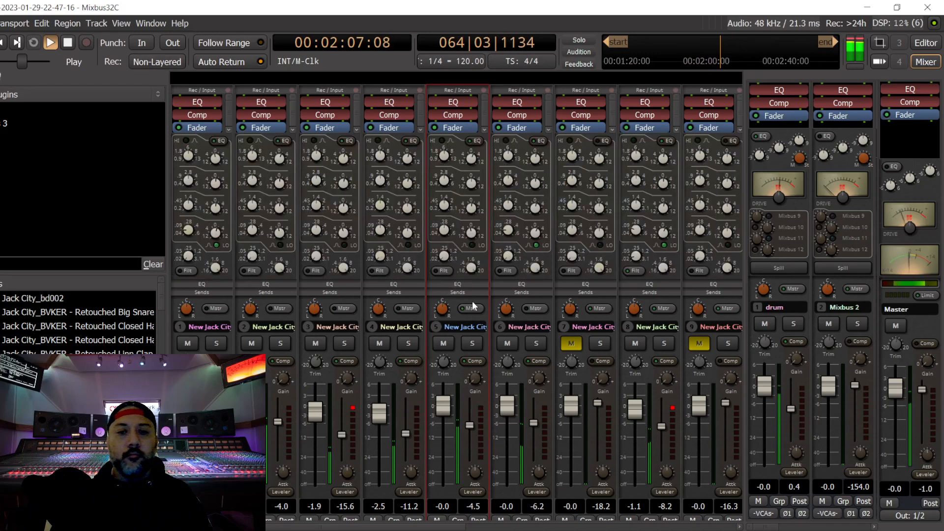
pyautogui.moveTo(444, 407)
pyautogui.mouseDown()
pyautogui.moveTo(448, 427)
pyautogui.moveTo(451, 418)
pyautogui.mouseUp()
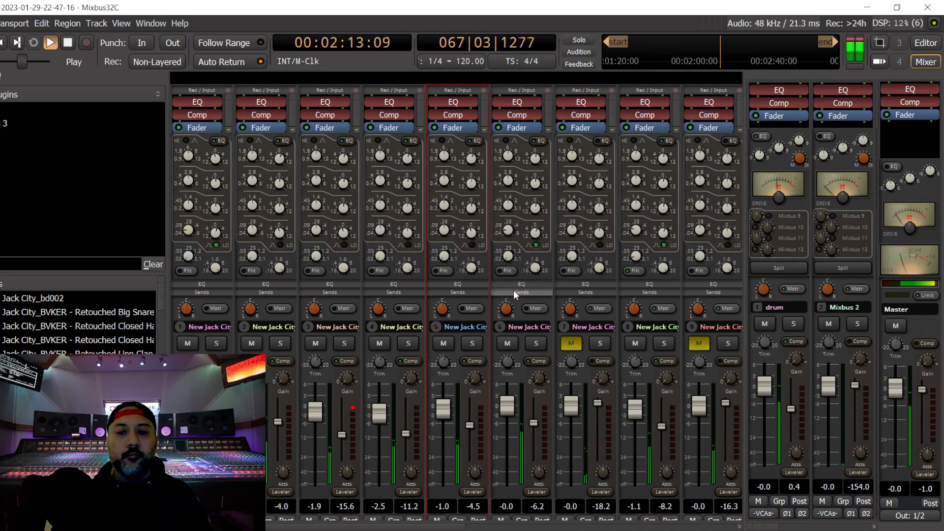
# Step: Find and select the hihat01 track in the editor, and return to its channel in the mixer
pyautogui.moveTo(498, 525); pyautogui.dragTo(568, 521)
pyautogui.hotkey('alt', 'm')
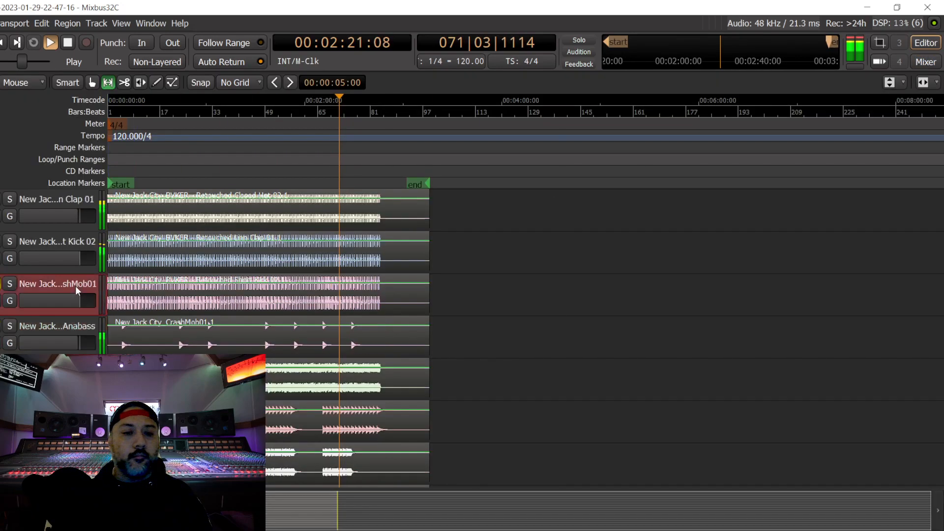
pyautogui.scroll(-3, 76, 280)
pyautogui.click(78, 284)
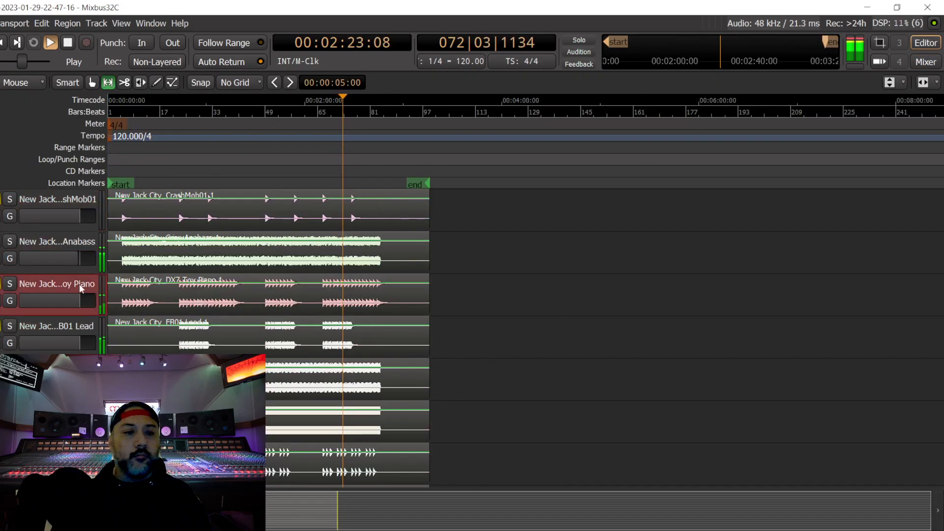
pyautogui.scroll(-2, 86, 336)
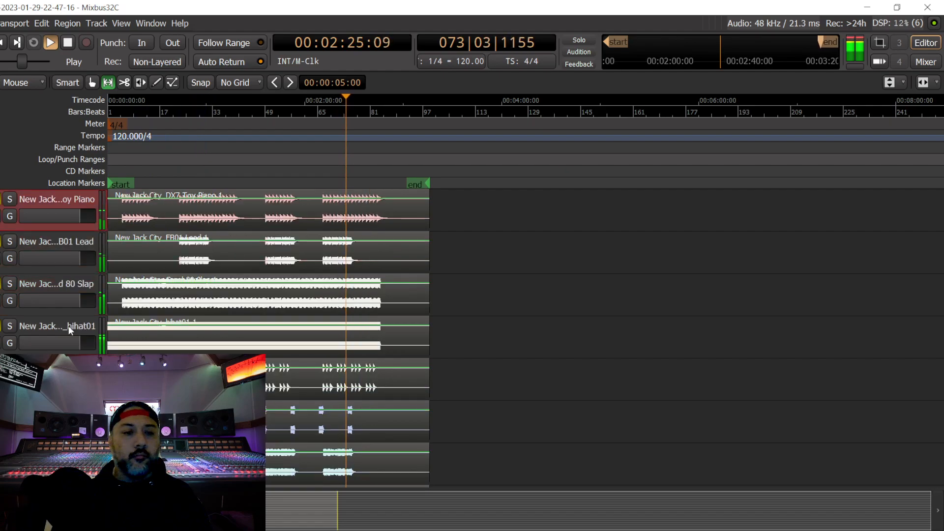
pyautogui.click(71, 330)
pyautogui.hotkey('alt', 'm')
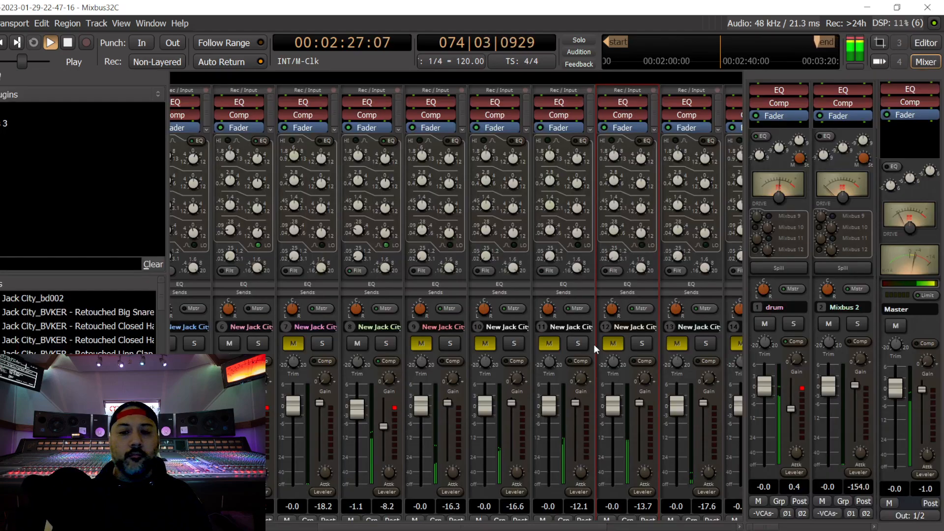
# Step: Unmute the hihat01 channel, lower its compressor threshold and boost its EQ by 0.4 at 2.80k
pyautogui.click(618, 347)
pyautogui.moveTo(639, 402); pyautogui.dragTo(642, 418)
pyautogui.scroll(-10, 642, 417)
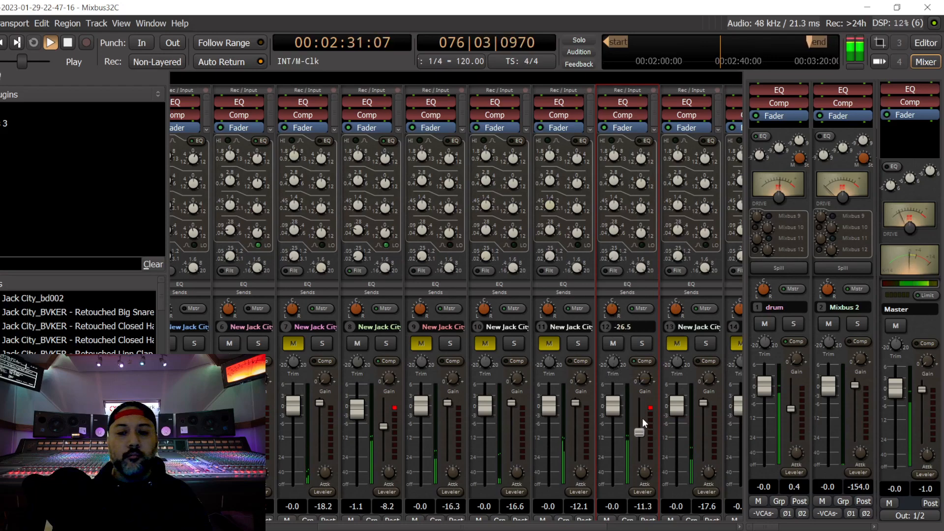
pyautogui.moveTo(641, 183)
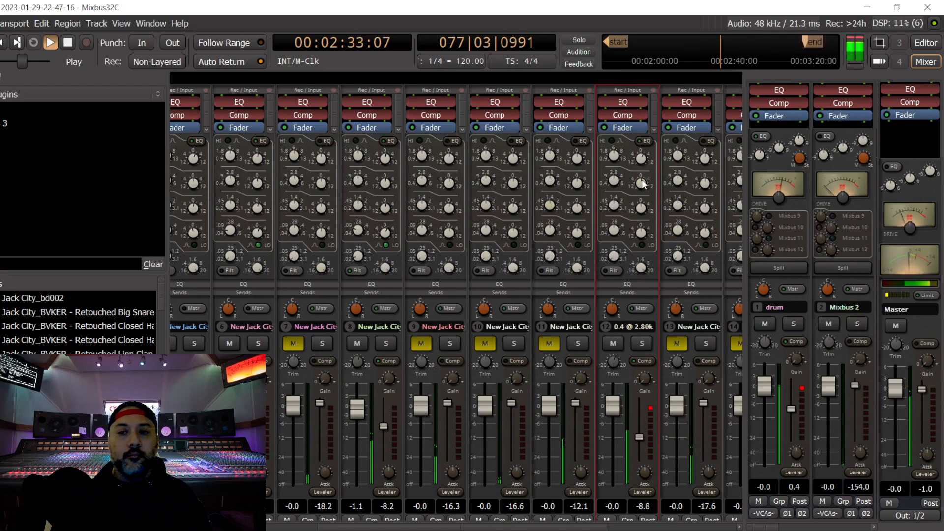
# Step: Route the hihat01 channel to the drum bus and set its fader to -0.5
pyautogui.click(629, 293)
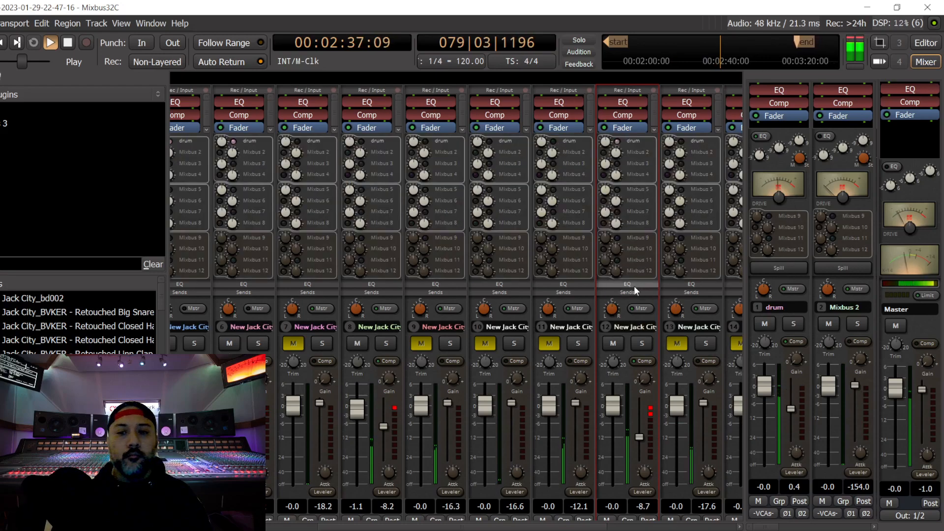
pyautogui.click(633, 285)
pyautogui.moveTo(622, 407)
pyautogui.mouseDown()
pyautogui.moveTo(619, 474)
pyautogui.moveTo(618, 402)
pyautogui.moveTo(614, 457)
pyautogui.moveTo(612, 417)
pyautogui.mouseUp()
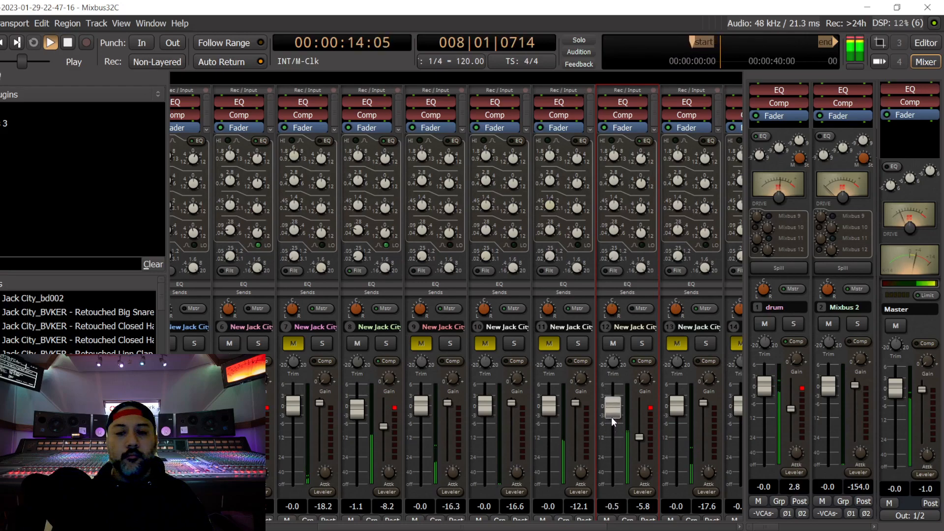
# Step: Unmute channel 13 and restart playback to audition it in the mix
pyautogui.click(712, 253)
pyautogui.click(683, 341)
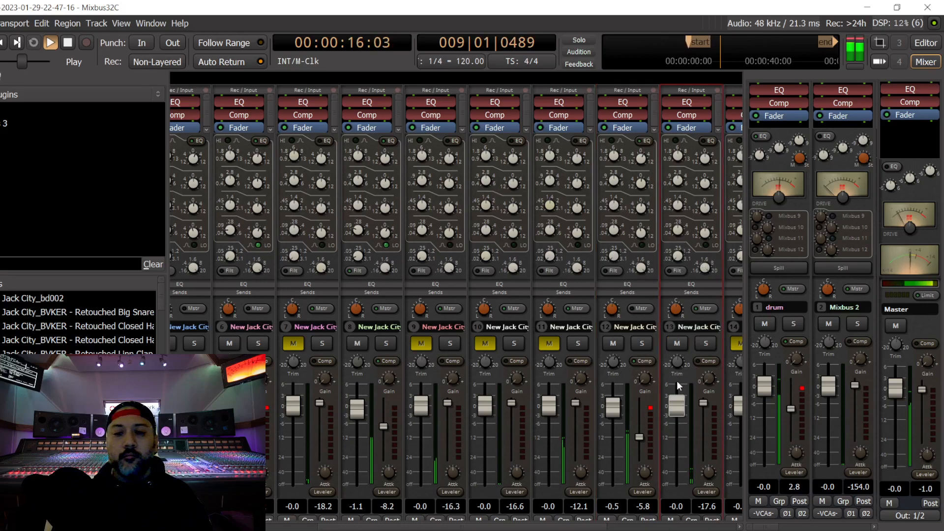
pyautogui.press('space')
pyautogui.press('space')
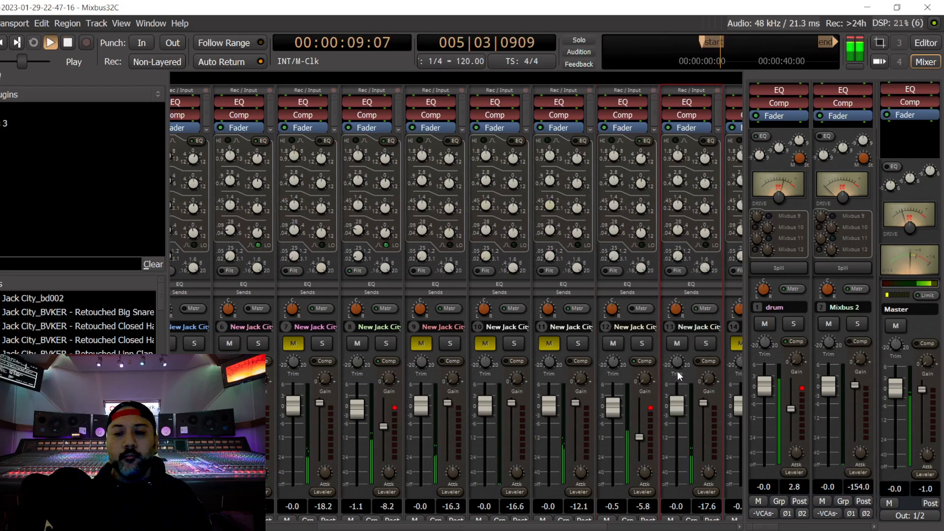
# Step: Find the snare12 track in the editor and return to the mixer with its channel selected
pyautogui.click(926, 43)
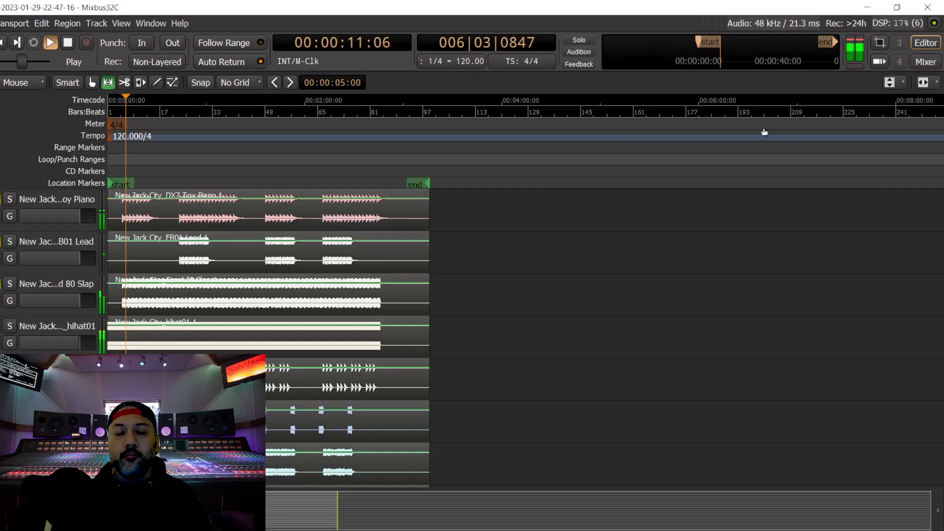
pyautogui.scroll(-3, 69, 328)
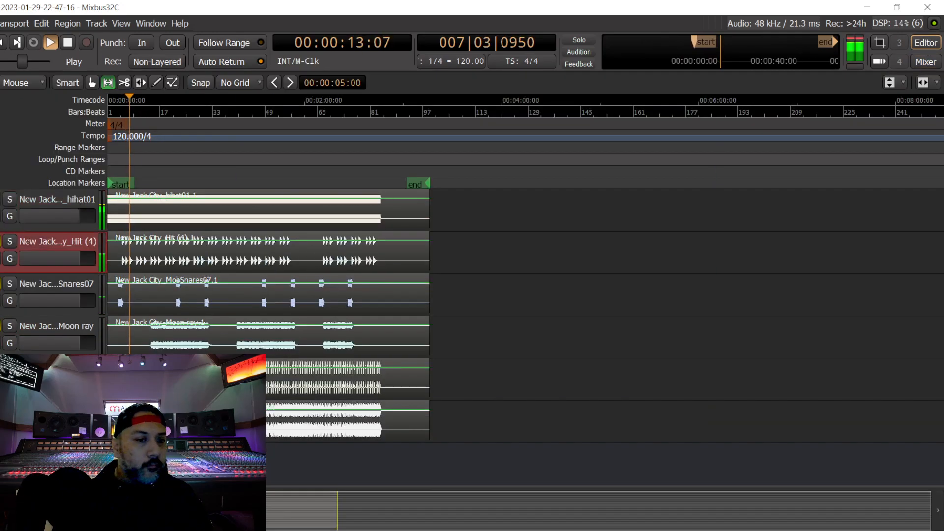
pyautogui.click(926, 61)
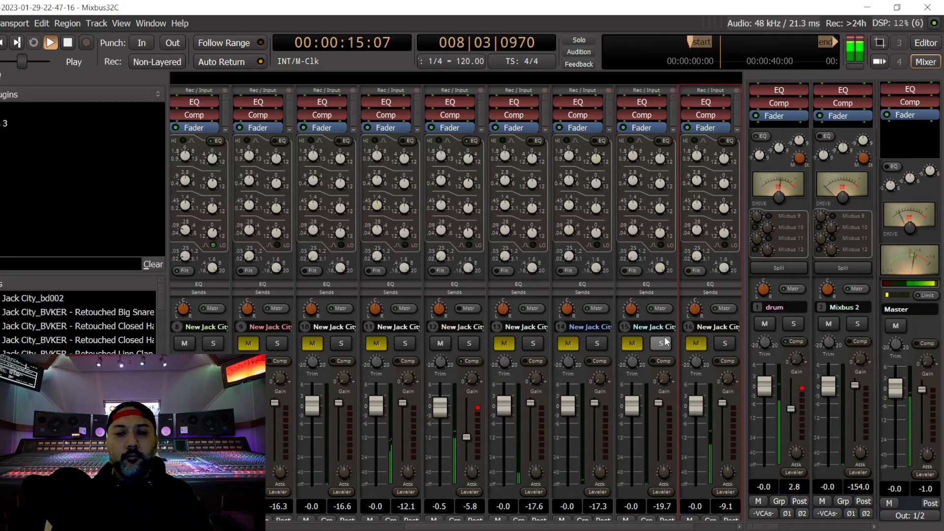
# Step: Unmute, compress and EQ the snare12 channel, route it to the drum bus and set its fader to -1.3
pyautogui.moveTo(722, 404); pyautogui.dragTo(722, 415)
pyautogui.moveTo(725, 160); pyautogui.dragTo(725, 156)
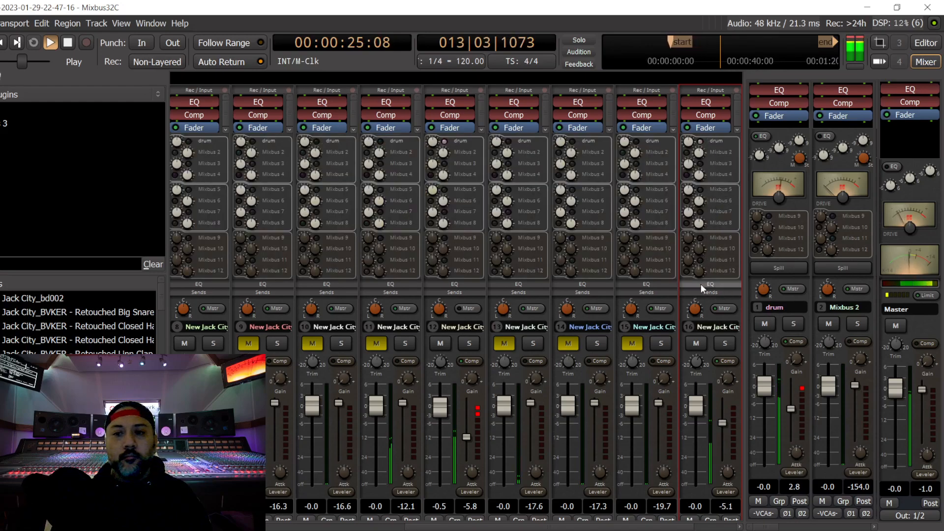
pyautogui.moveTo(696, 407)
pyautogui.mouseDown()
pyautogui.moveTo(700, 426)
pyautogui.moveTo(699, 418)
pyautogui.mouseUp()
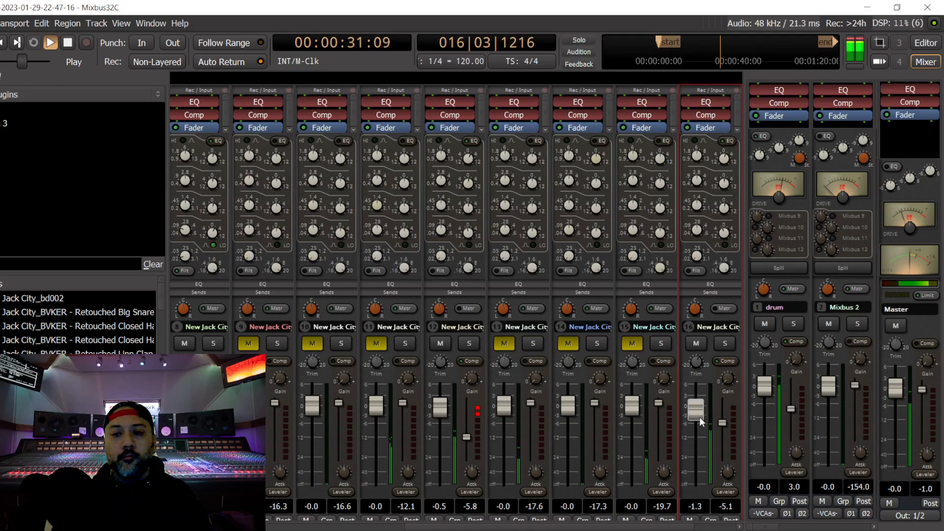
# Step: Unmute channel 17, the last track in the session, and lower its compressor threshold to -17.0
pyautogui.click(926, 43)
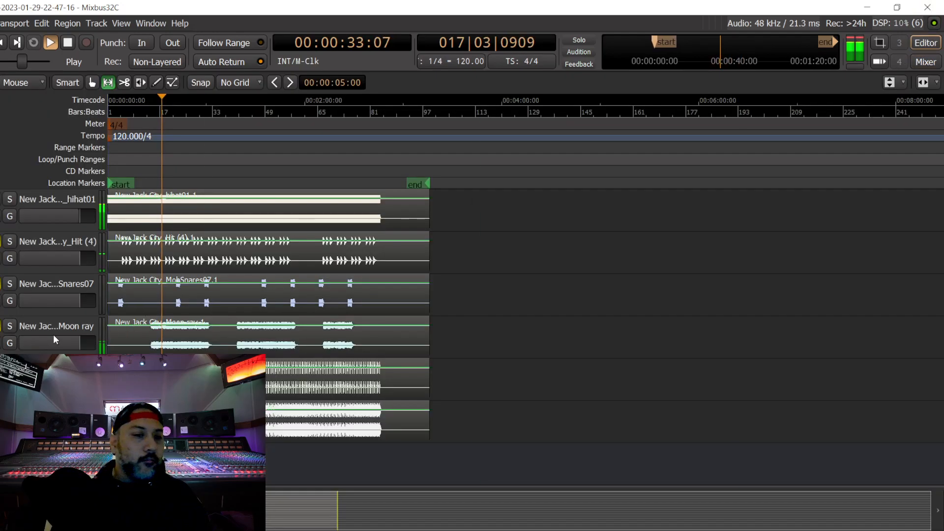
pyautogui.scroll(-1, 53, 334)
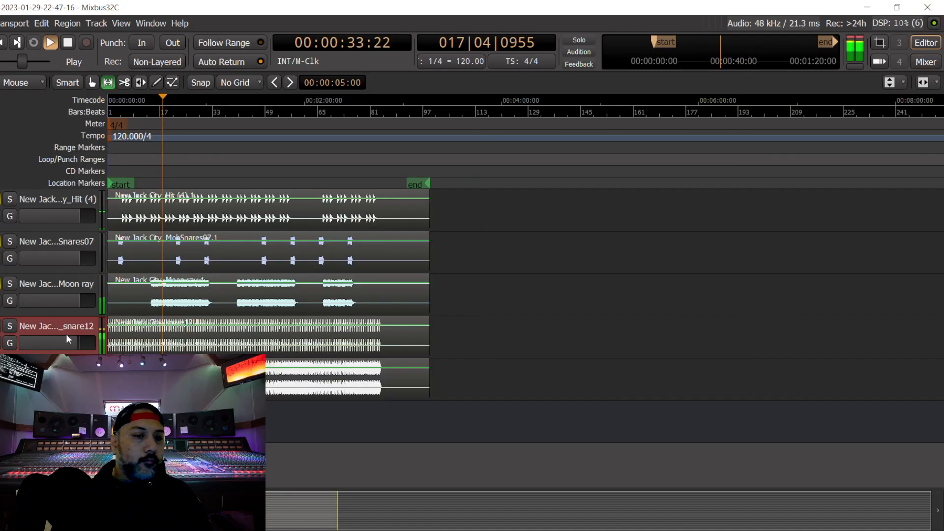
pyautogui.click(924, 63)
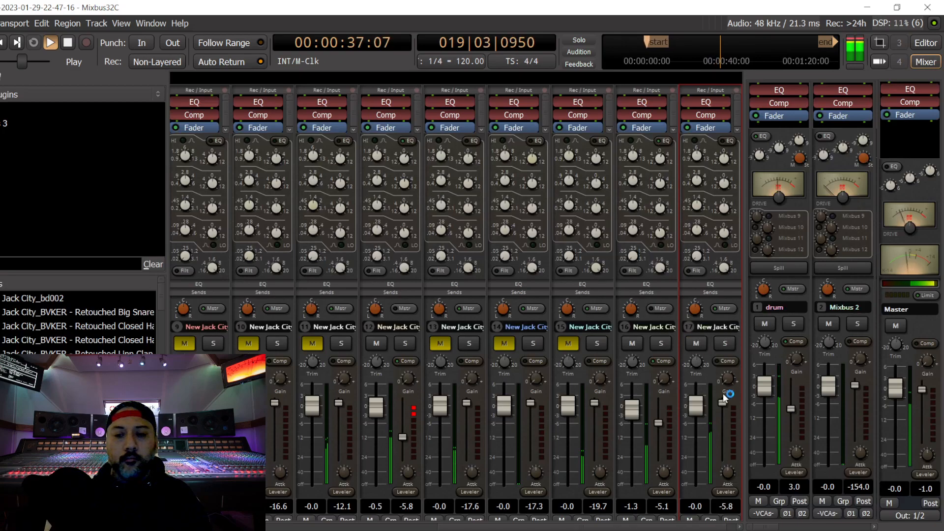
pyautogui.moveTo(721, 405); pyautogui.dragTo(724, 424)
# Step: Adjust channel 17's low EQ band, route the channel to the drum bus and set its fader to -1.0
pyautogui.click(725, 245)
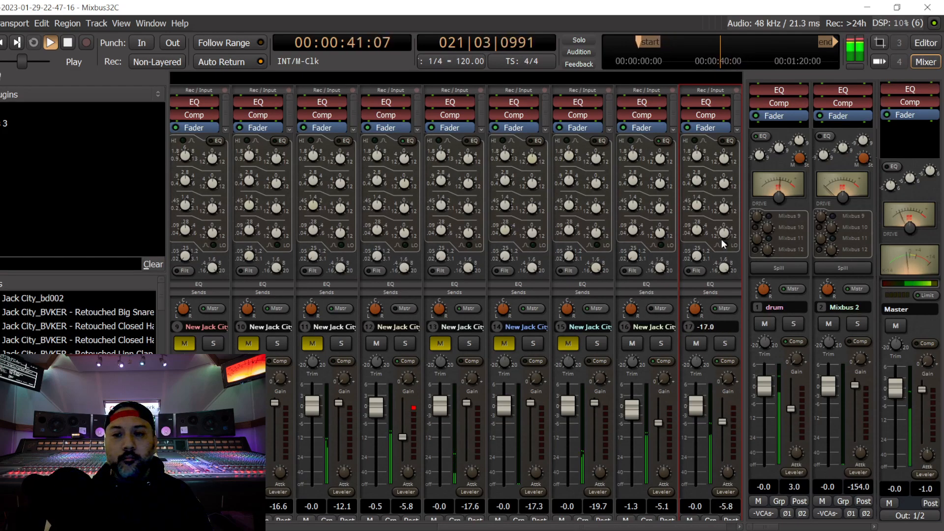
pyautogui.scroll(-1, 694, 235)
pyautogui.scroll(2, 724, 207)
pyautogui.scroll(2, 725, 158)
pyautogui.scroll(2, 725, 182)
pyautogui.scroll(-2, 725, 182)
pyautogui.scroll(1, 724, 162)
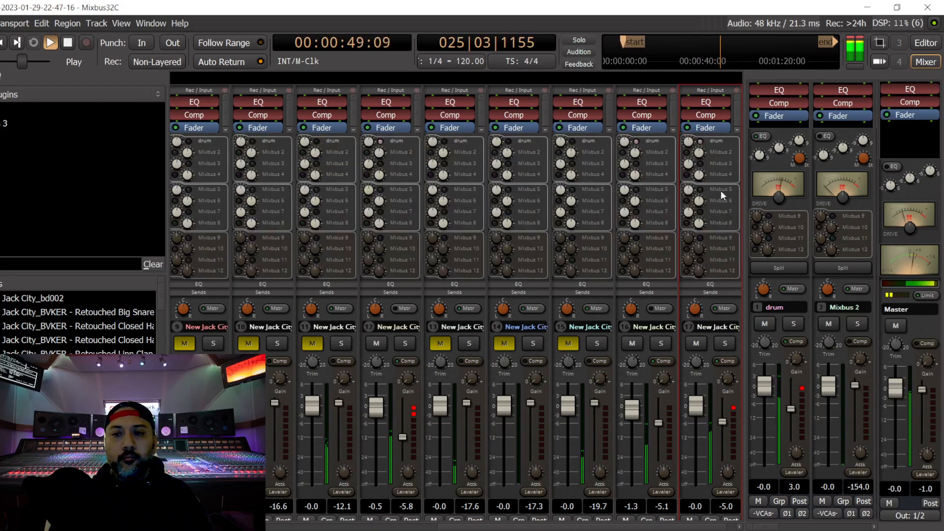
pyautogui.moveTo(701, 413); pyautogui.dragTo(704, 417)
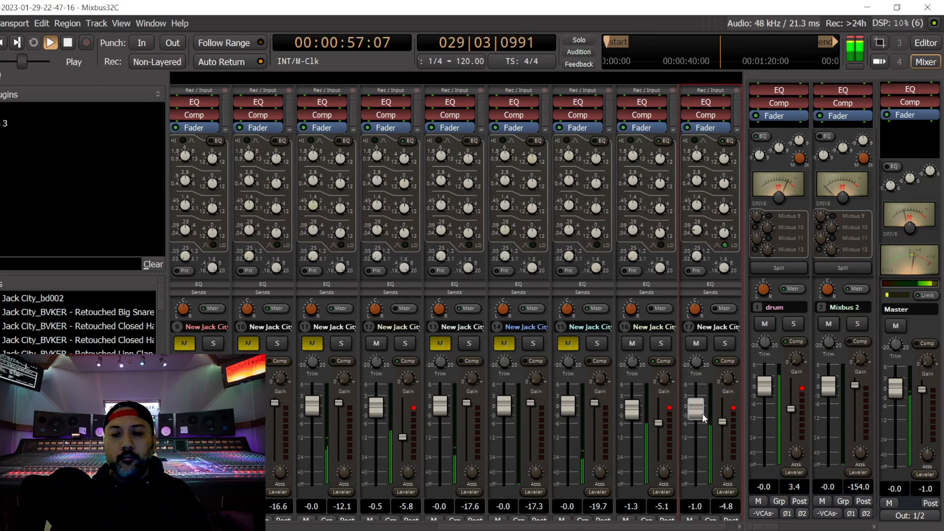
# Step: Check the track order in the editor and unmute channel 11, the 80 Slap track, in the mixer
pyautogui.click(926, 43)
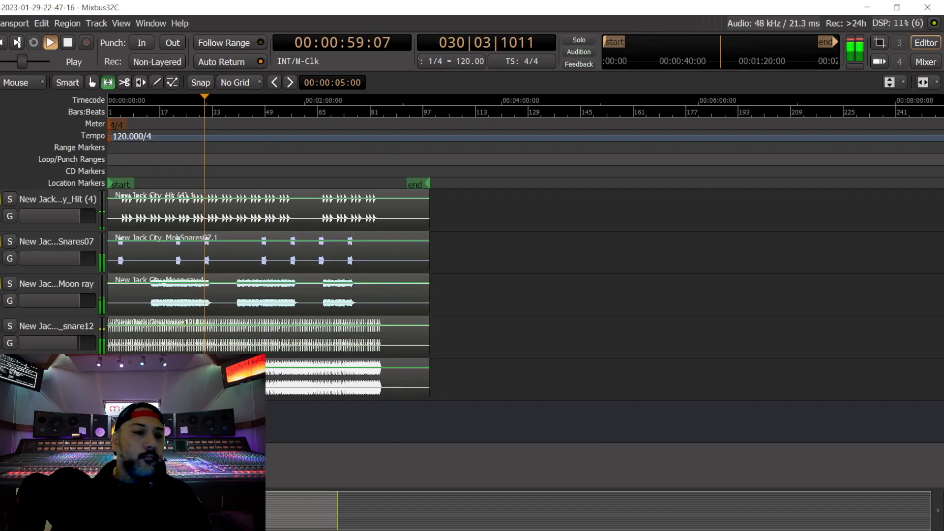
pyautogui.scroll(3, 51, 342)
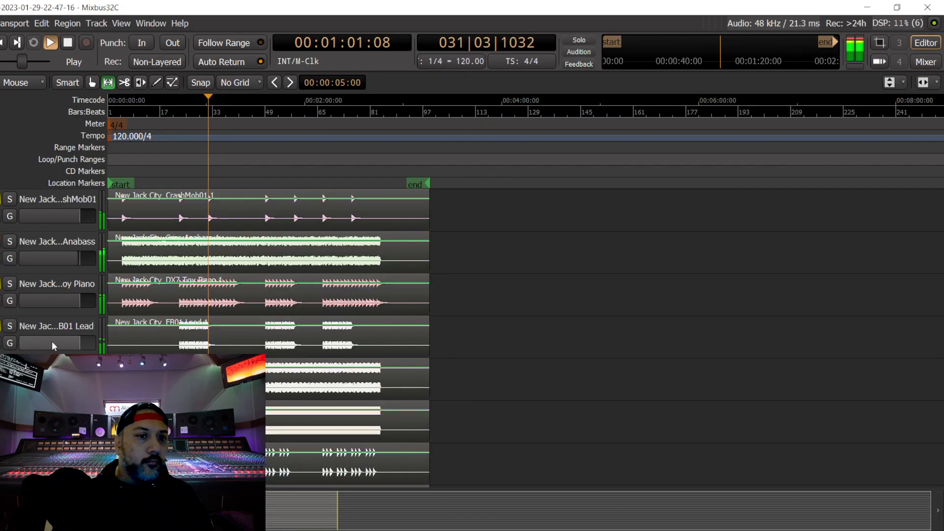
pyautogui.scroll(1, 53, 340)
pyautogui.click(63, 301)
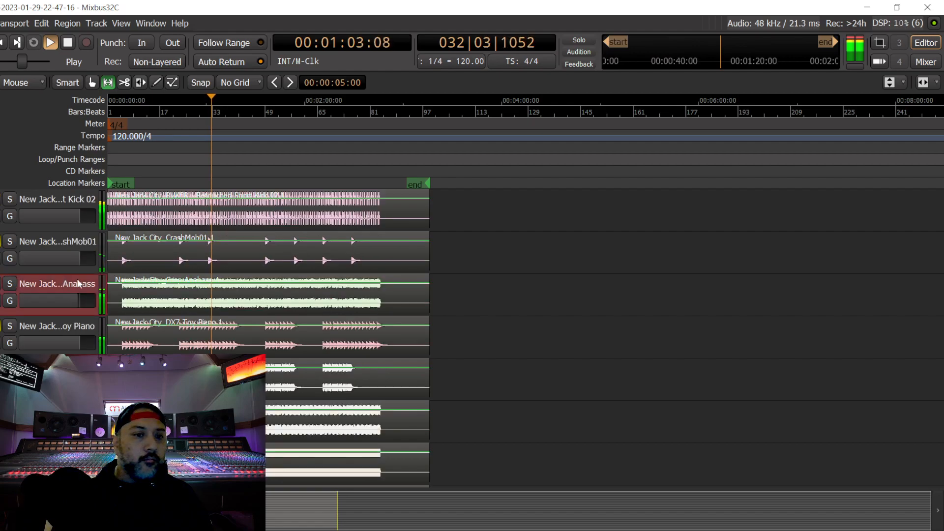
pyautogui.click(925, 61)
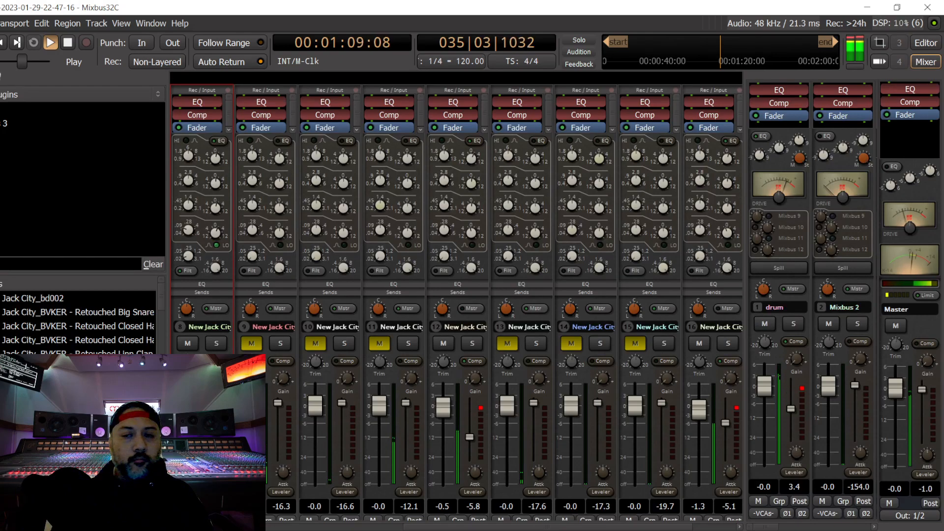
pyautogui.click(926, 43)
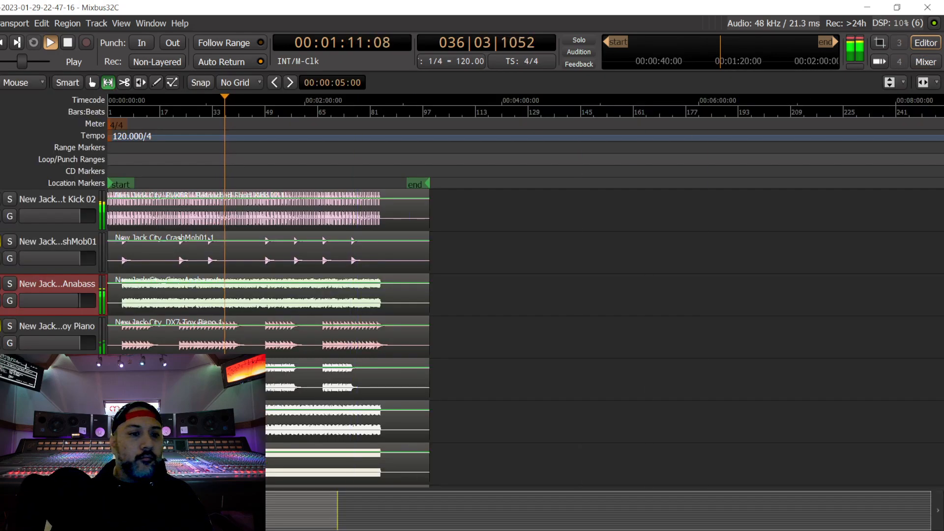
pyautogui.click(925, 61)
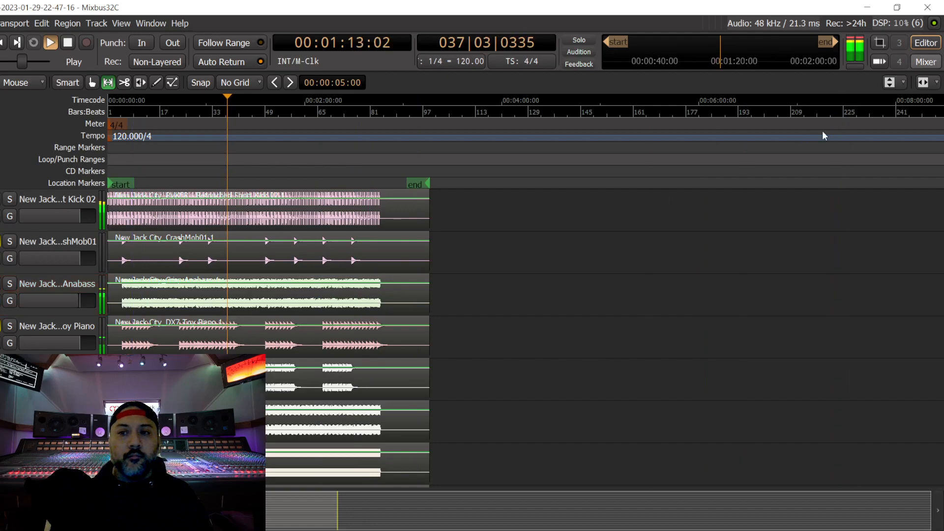
pyautogui.click(381, 343)
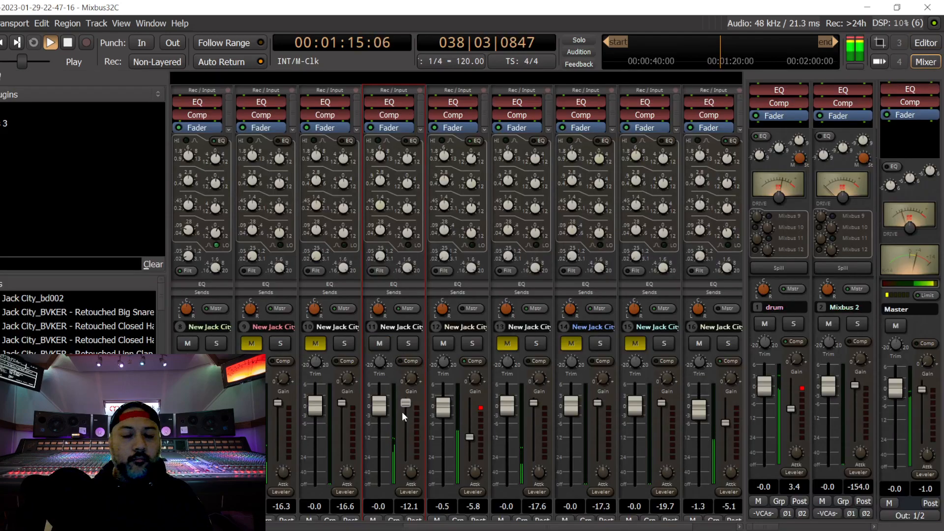
# Step: Lower the 80 Slap channel's compressor threshold to -20.1 and adjust its low EQ band
pyautogui.moveTo(381, 363)
pyautogui.scroll(-6, 403, 412)
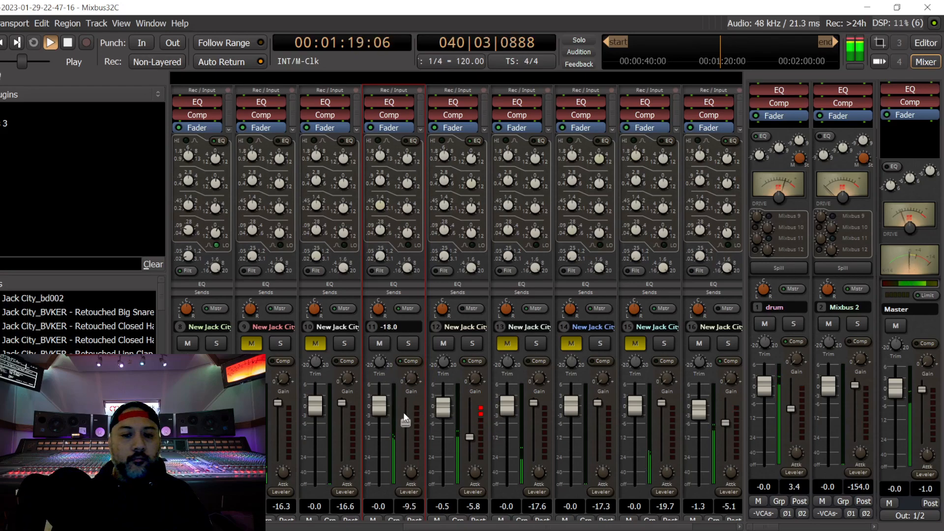
pyautogui.scroll(1, 403, 412)
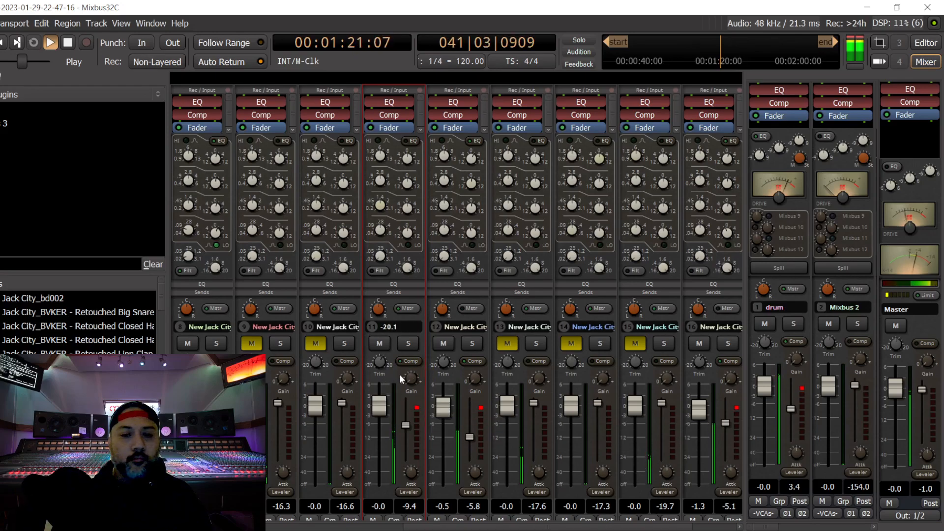
pyautogui.moveTo(379, 233)
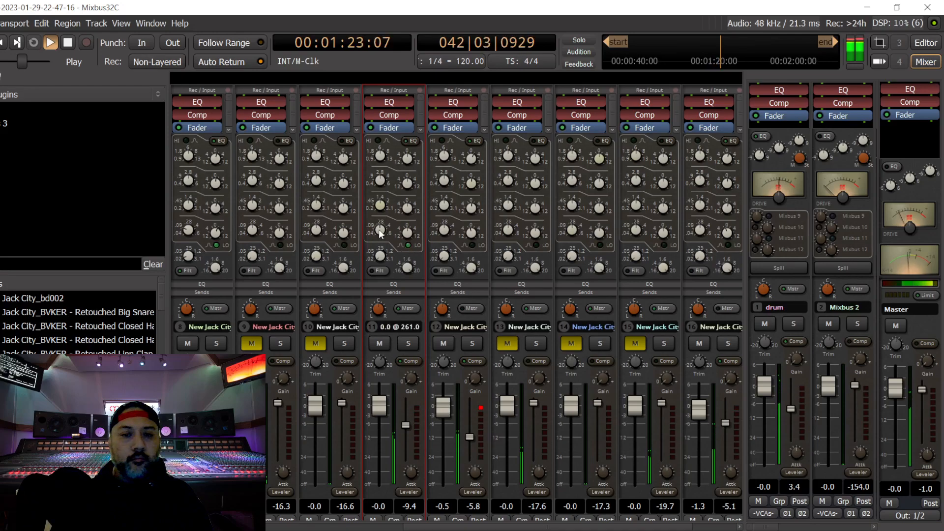
pyautogui.scroll(-4, 410, 233)
pyautogui.scroll(1, 407, 210)
pyautogui.scroll(4, 408, 156)
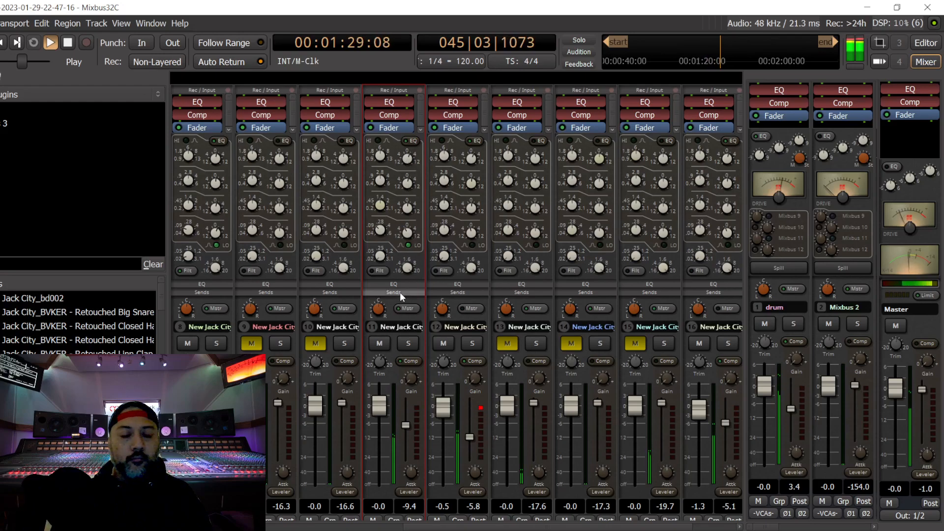
# Step: Set the 80 Slap channel's fader to -1.1 and its filter frequency to 30.0
pyautogui.scroll(-6, 382, 461)
pyautogui.scroll(5, 382, 461)
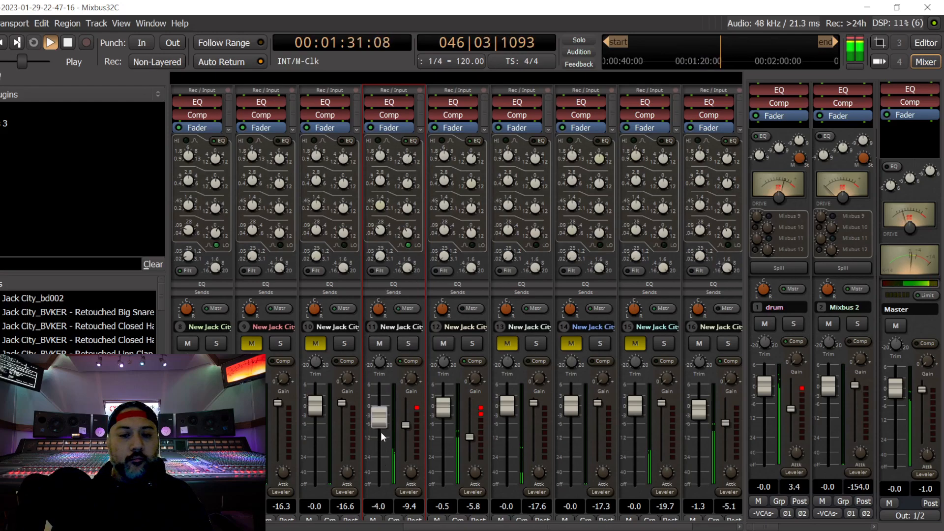
pyautogui.scroll(1, 382, 421)
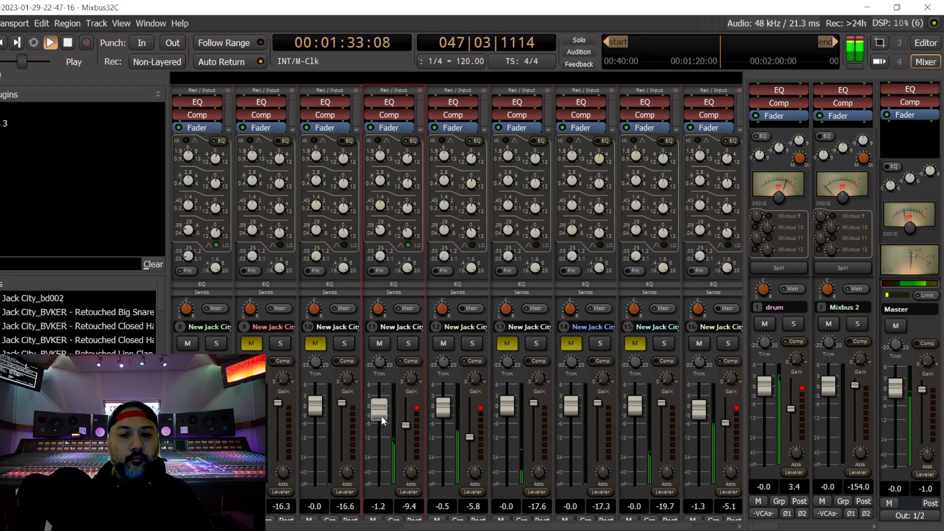
pyautogui.scroll(1, 382, 421)
pyautogui.moveTo(380, 259)
pyautogui.scroll(2, 380, 410)
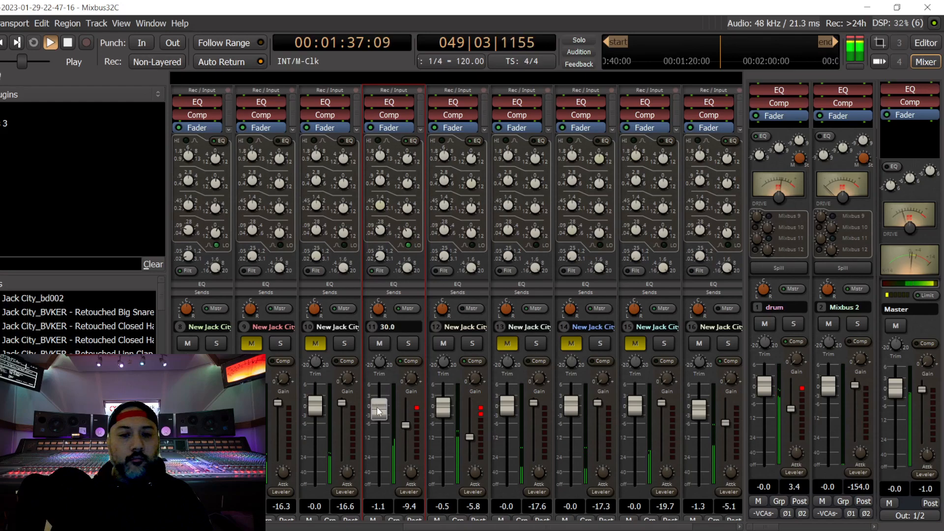
pyautogui.scroll(-2, 380, 412)
pyautogui.scroll(2, 380, 413)
# Step: Find and select the Toy Piano track in the editor and unmute its channel in the mixer
pyautogui.click(926, 43)
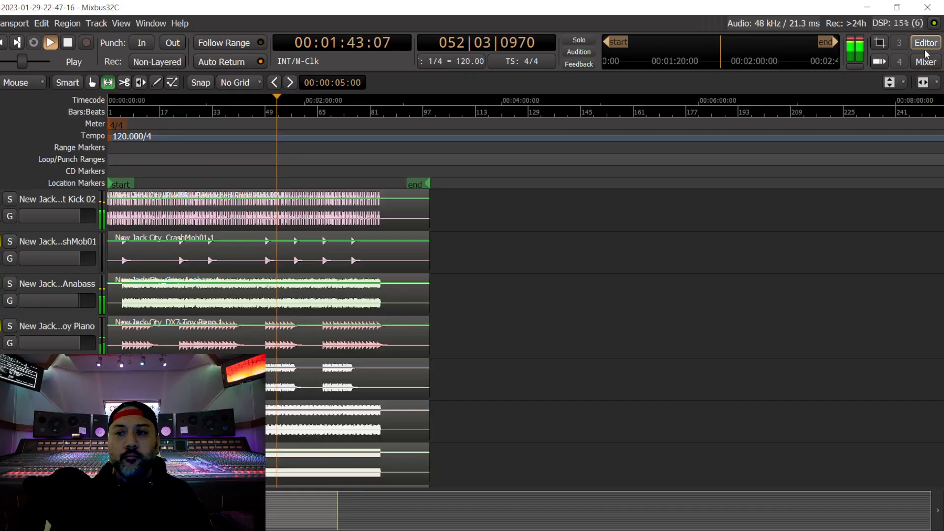
pyautogui.scroll(2, 71, 336)
pyautogui.scroll(-2, 72, 327)
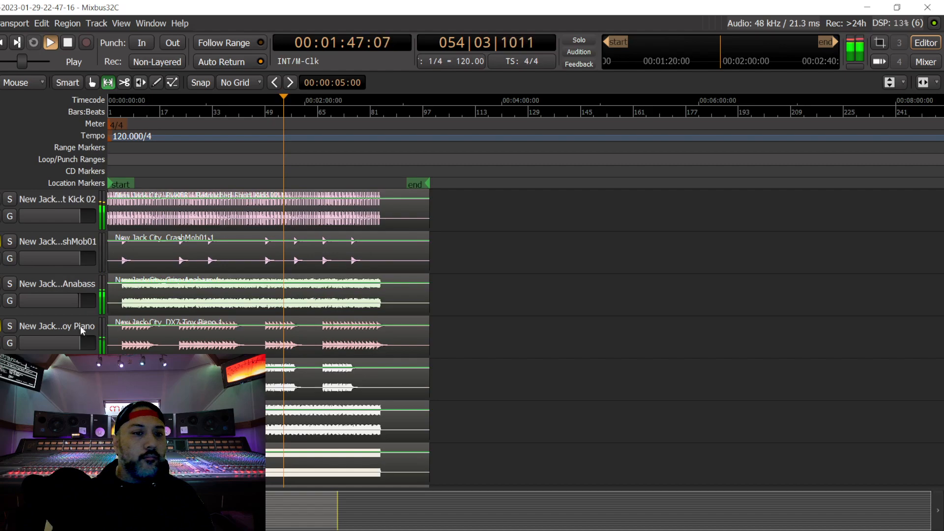
pyautogui.click(82, 326)
pyautogui.hotkey('alt', 'm')
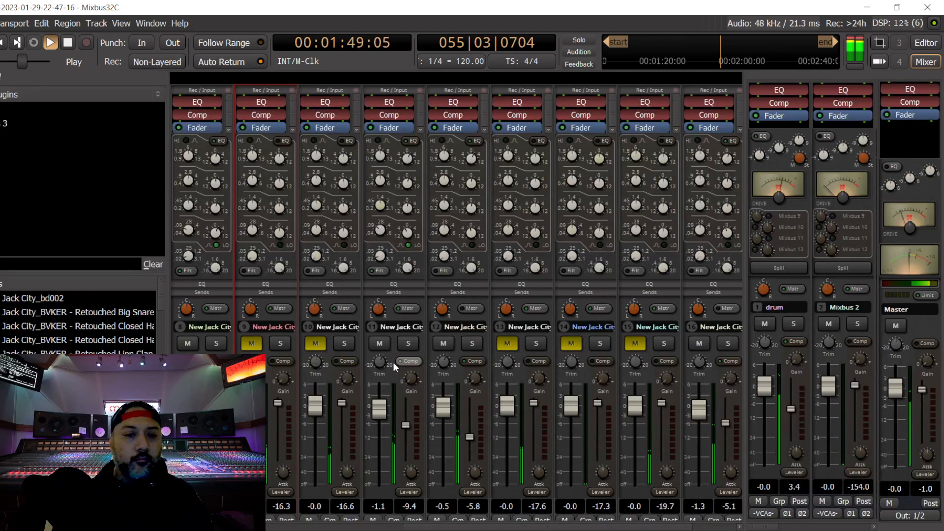
pyautogui.click(251, 343)
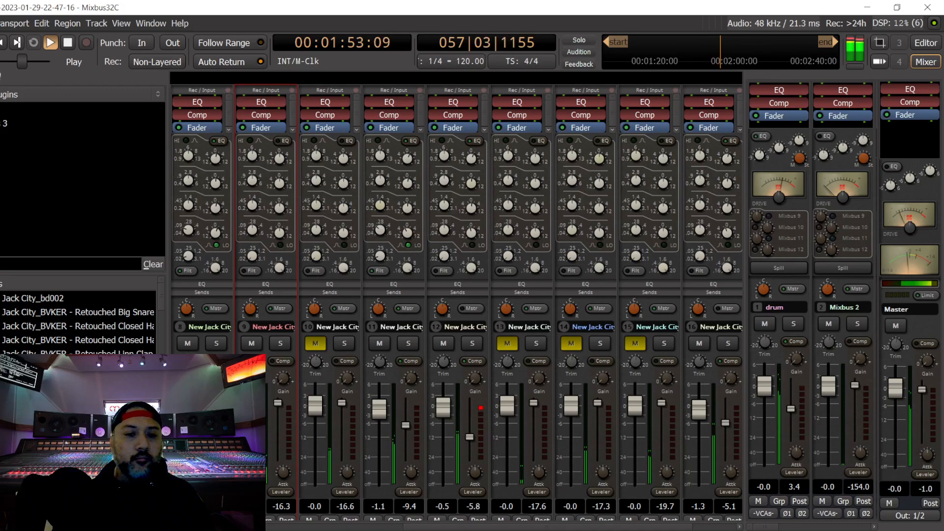
# Step: Restart playback and lower the Toy Piano channel's compressor threshold to -27.6
pyautogui.press('space')
pyautogui.press('space')
pyautogui.scroll(-3, 279, 415)
pyautogui.moveTo(278, 409); pyautogui.dragTo(278, 423)
pyautogui.scroll(-3, 279, 417)
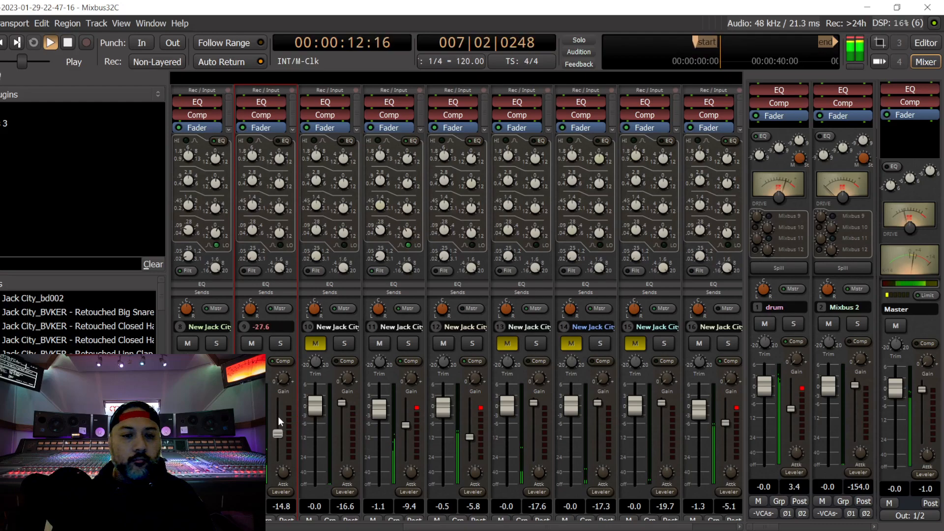
# Step: Fine-tune the compression and EQ of the Toy Piano channel during playback
pyautogui.scroll(1, 279, 417)
pyautogui.scroll(4, 280, 159)
pyautogui.scroll(1, 281, 186)
pyautogui.scroll(-3, 281, 235)
pyautogui.scroll(2, 281, 209)
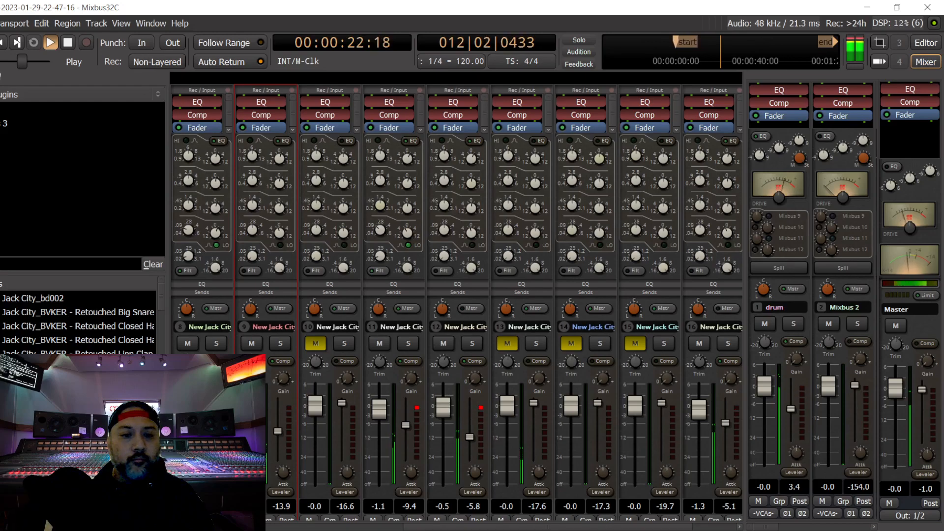
# Step: Raise the compressor makeup gain on the Toy Piano channel
pyautogui.scroll(2, 282, 379)
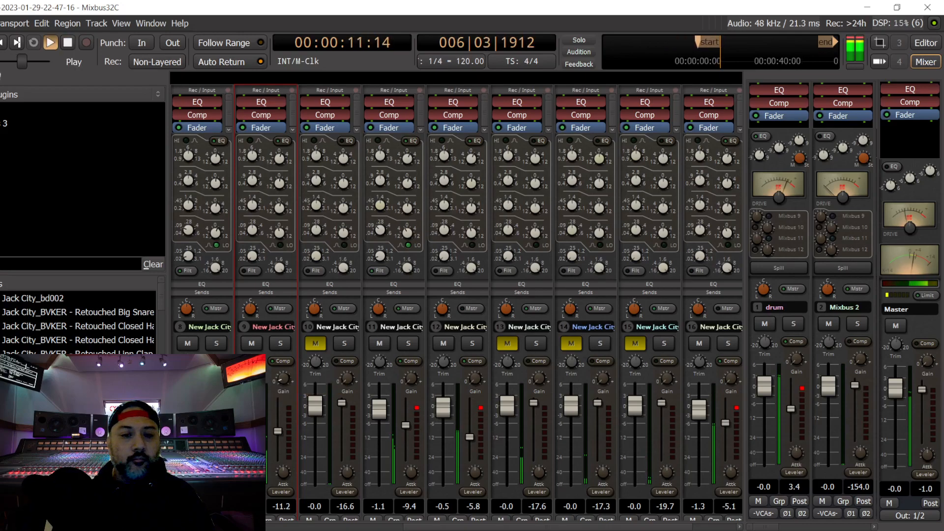
pyautogui.moveTo(281, 269)
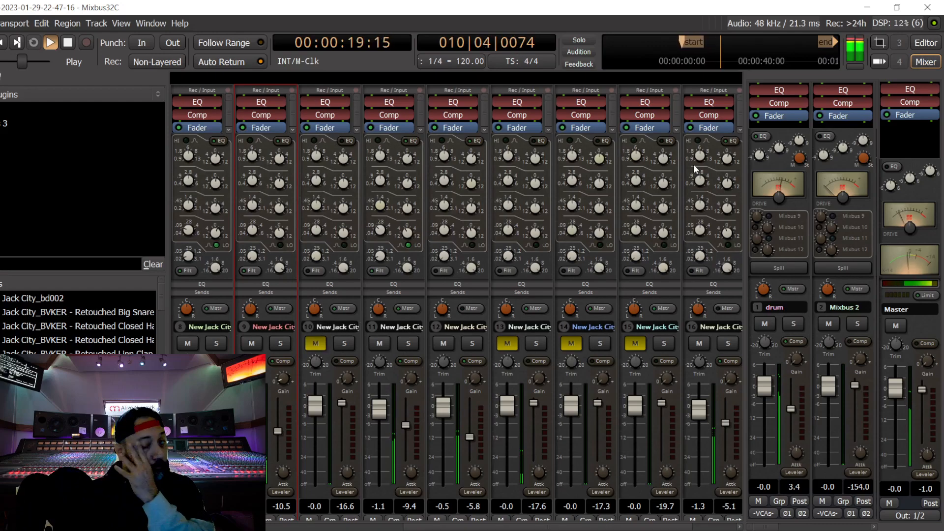
# Step: Find and select the Hit (4) track in the editor and unmute its channel in the mixer
pyautogui.hotkey('alt', 'm')
pyautogui.scroll(-3, 114, 325)
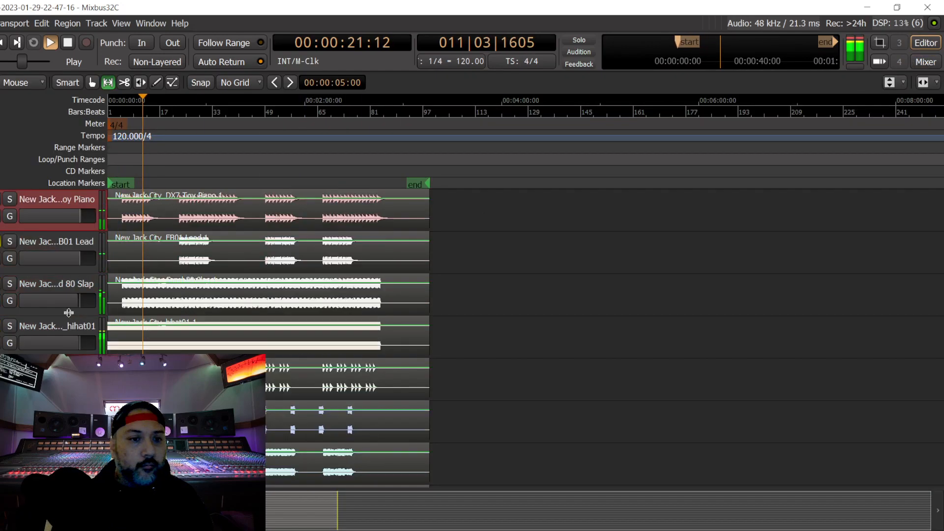
pyautogui.scroll(-1, 62, 319)
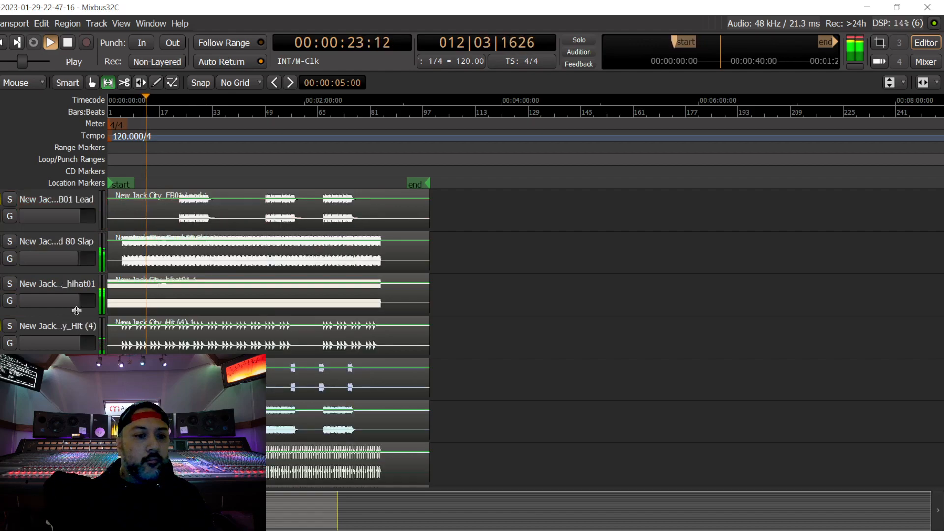
pyautogui.scroll(-1, 77, 310)
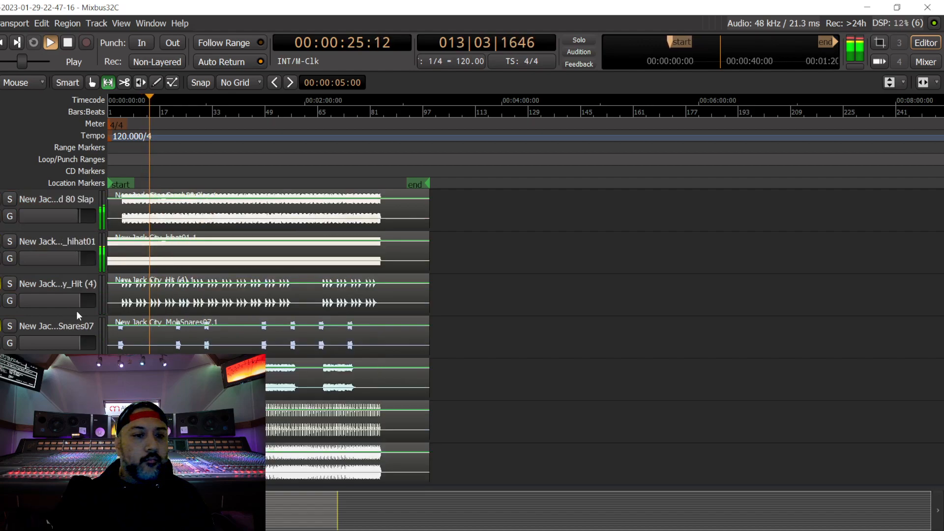
pyautogui.scroll(2, 76, 310)
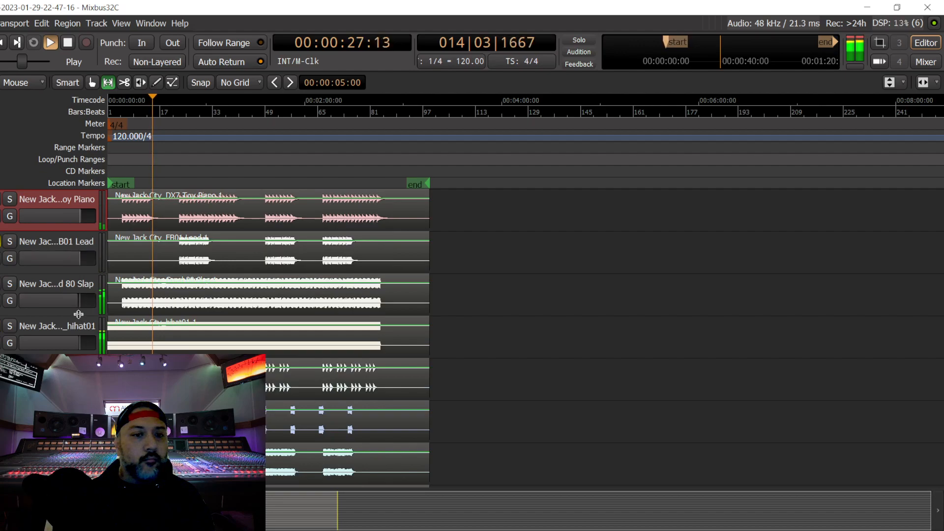
pyautogui.scroll(-1, 73, 340)
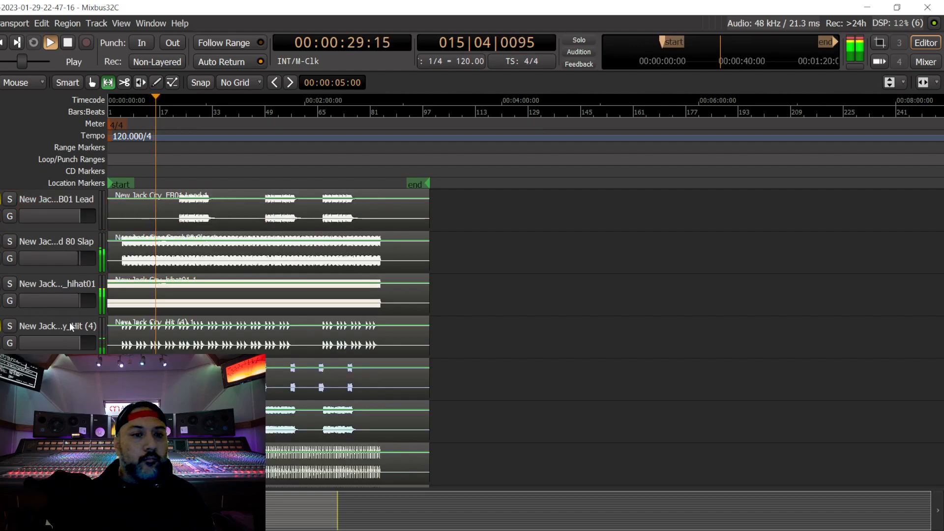
pyautogui.click(71, 327)
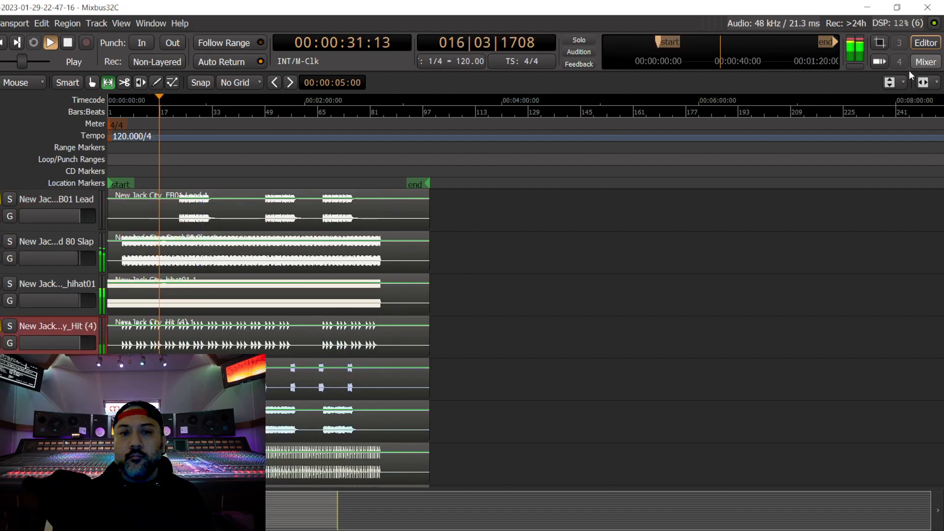
pyautogui.click(922, 62)
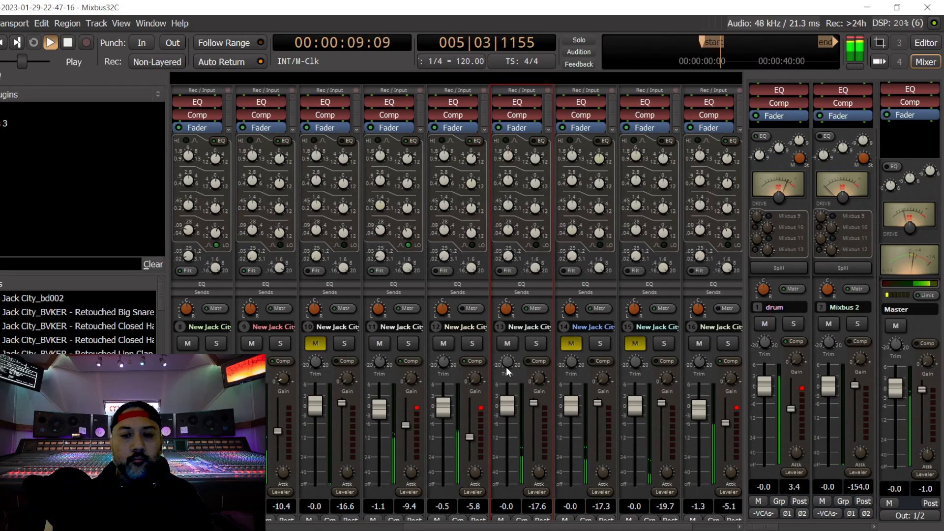
# Step: Lower the Hit (4) channel's compressor threshold and boost its EQ by 0.4 at 1.40k
pyautogui.scroll(2, 506, 367)
pyautogui.scroll(-6, 534, 411)
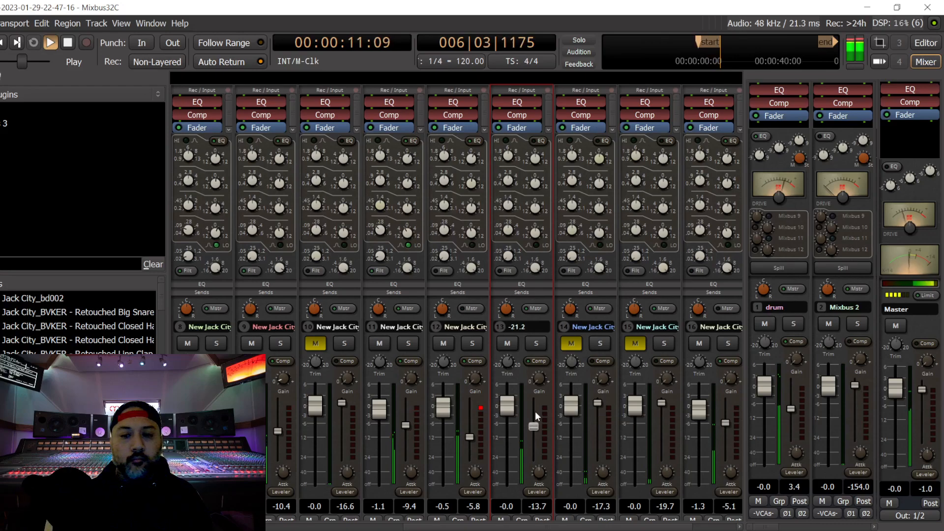
pyautogui.scroll(-5, 535, 431)
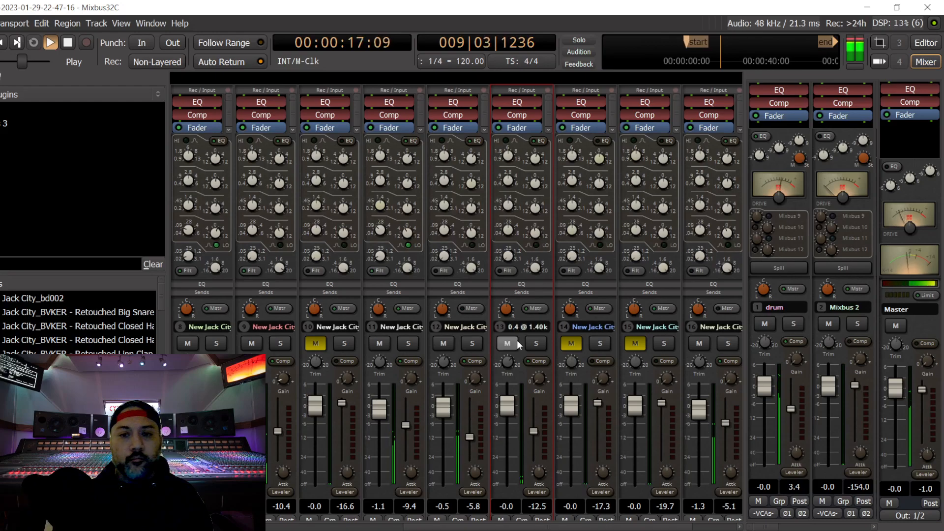
# Step: Set the Hit (4) channel's fader to -1.3 during playback
pyautogui.moveTo(512, 408); pyautogui.dragTo(512, 416)
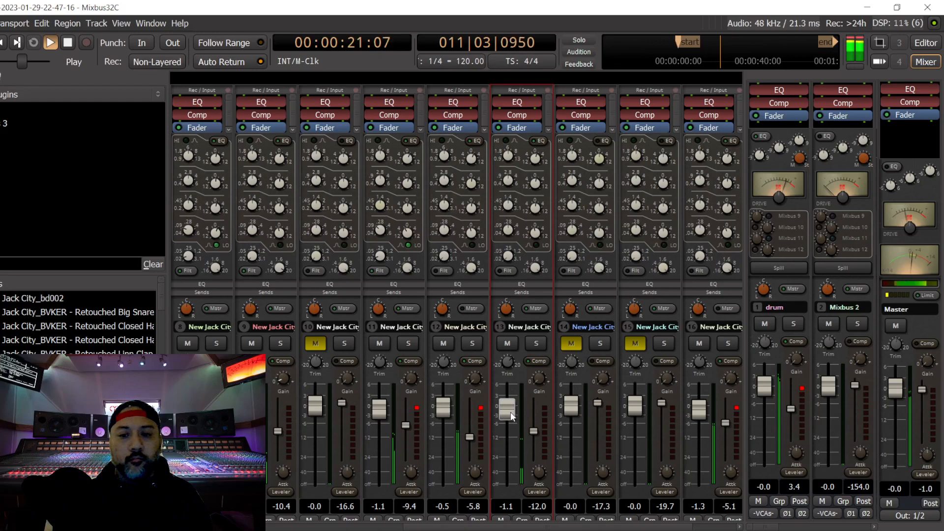
pyautogui.moveTo(511, 412); pyautogui.dragTo(511, 412)
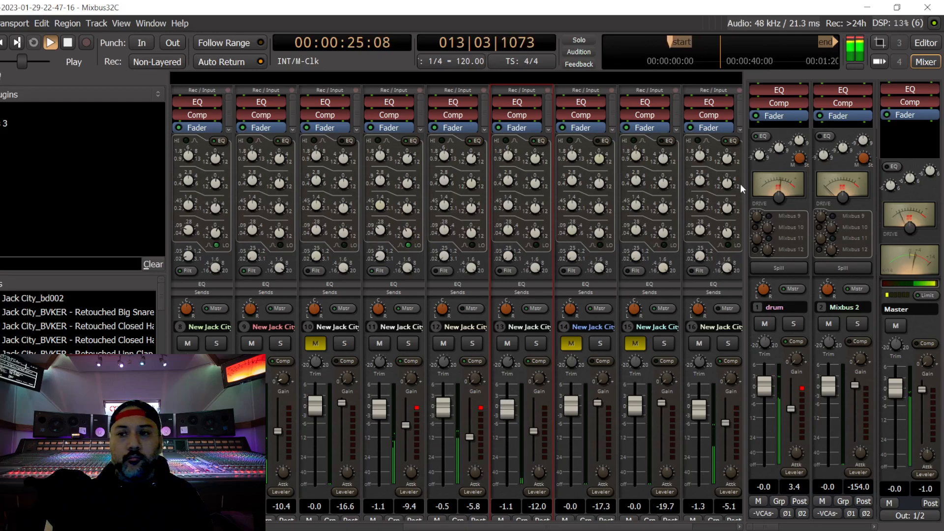
pyautogui.click(925, 42)
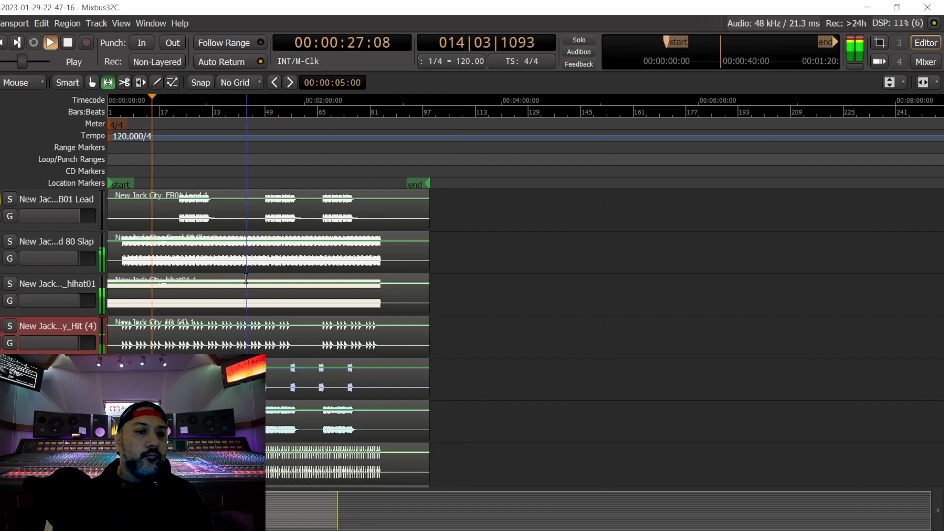
pyautogui.click(934, 61)
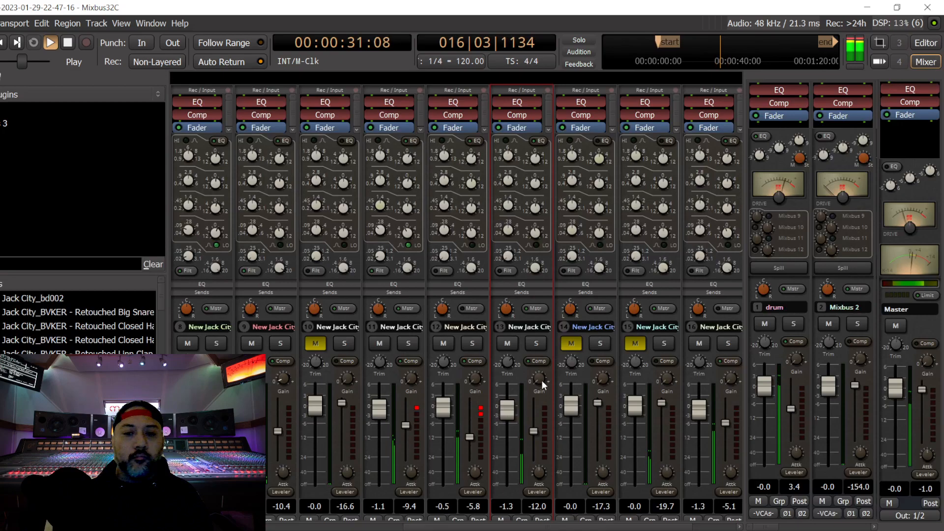
# Step: Select the track just below MobSnares07 in the editor and unmute its channel 15 in the mixer
pyautogui.click(926, 46)
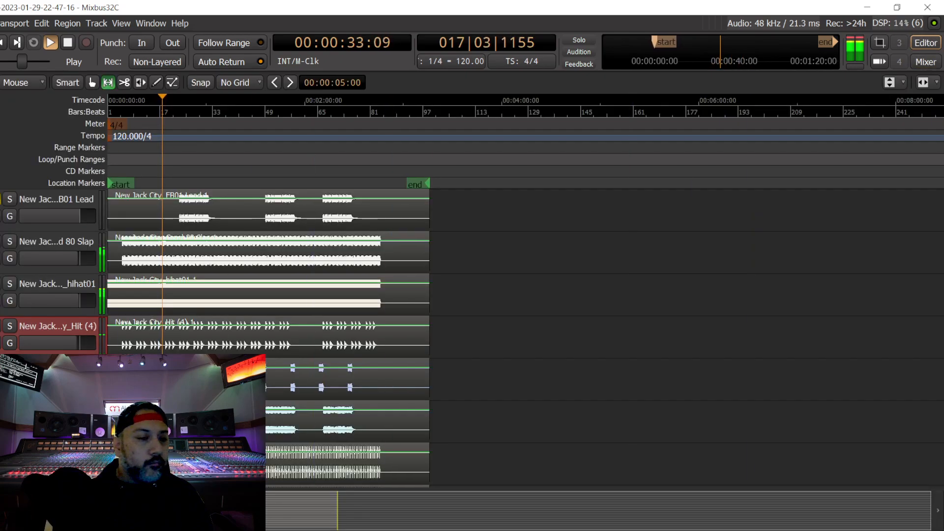
pyautogui.scroll(5, 430, 257)
pyautogui.scroll(3, 268, 270)
pyautogui.scroll(-8, 268, 271)
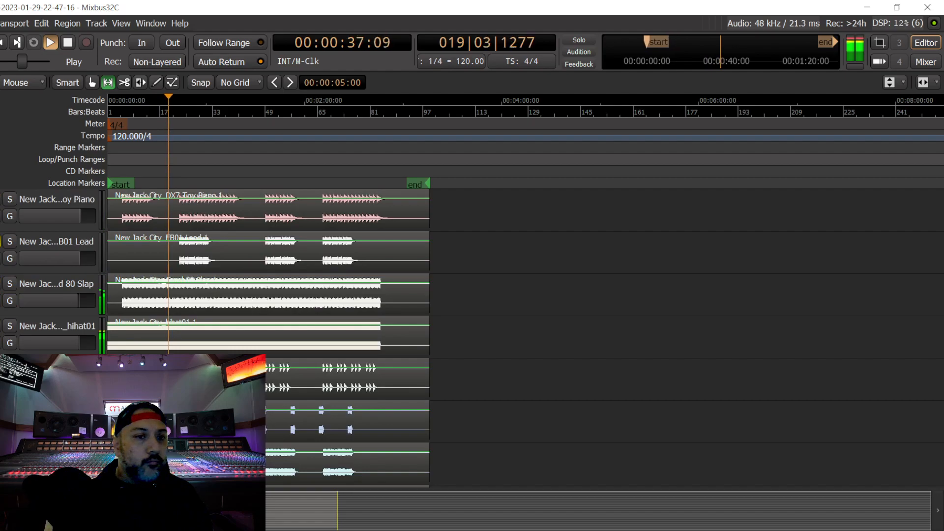
pyautogui.scroll(-1, 268, 270)
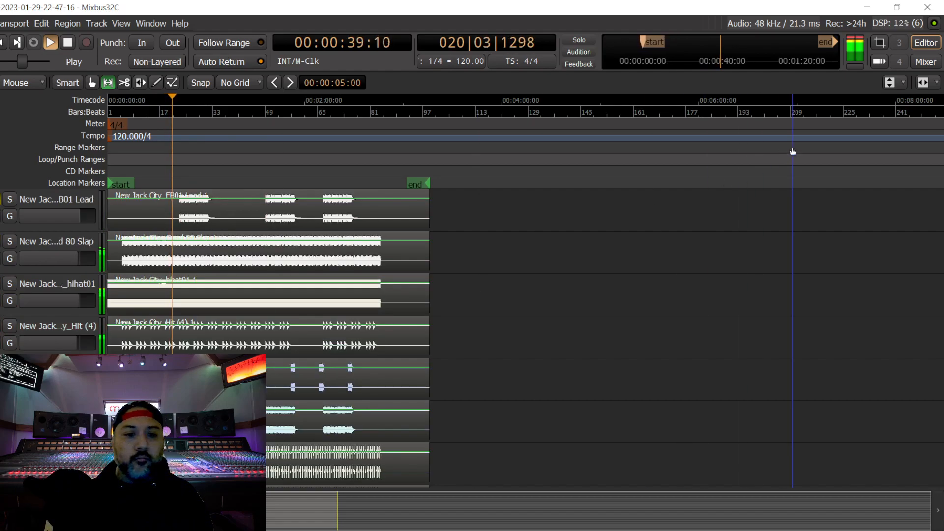
pyautogui.hotkey('alt', 'm')
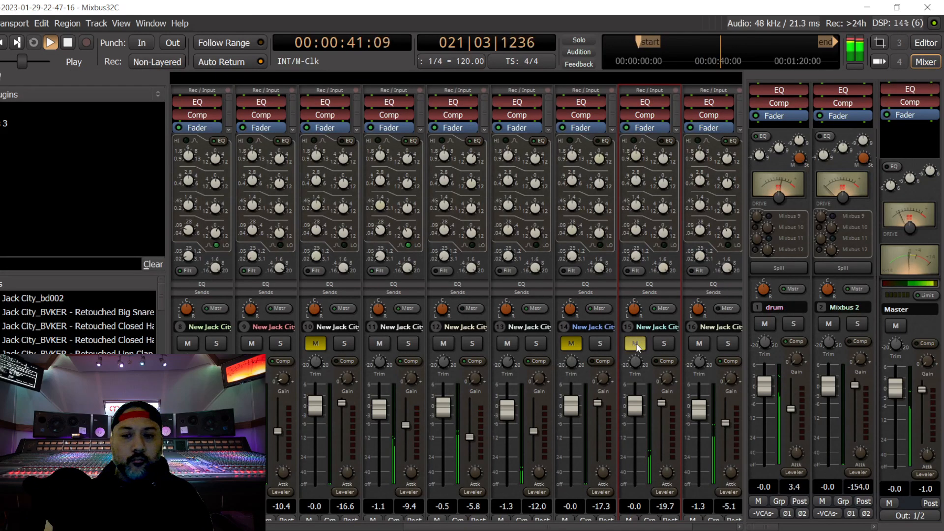
# Step: Switch on the compressor of channel 15 and set its threshold to about -24.4
pyautogui.moveTo(661, 403); pyautogui.dragTo(663, 426)
pyautogui.click(659, 362)
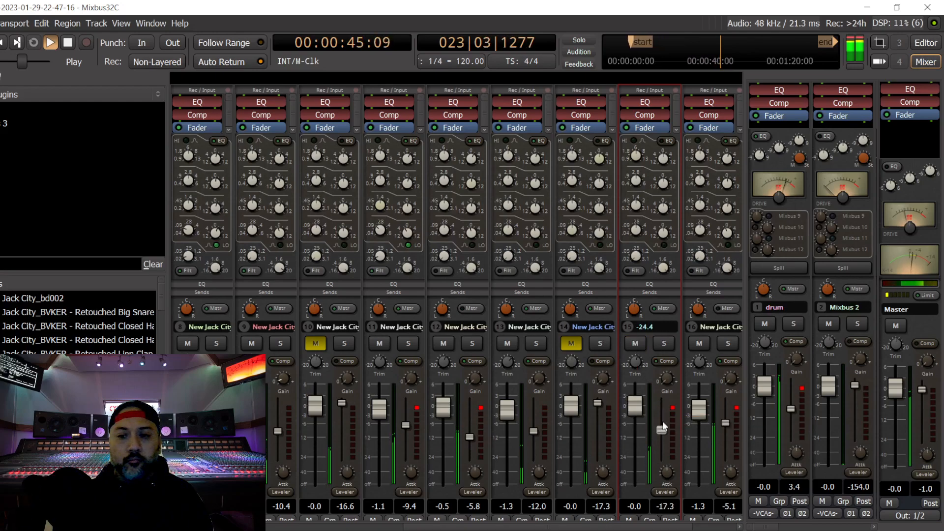
# Step: Boost channel 15's EQ by 0.4 at 2.80k and set its fader to -1.3
pyautogui.moveTo(665, 160); pyautogui.dragTo(665, 182)
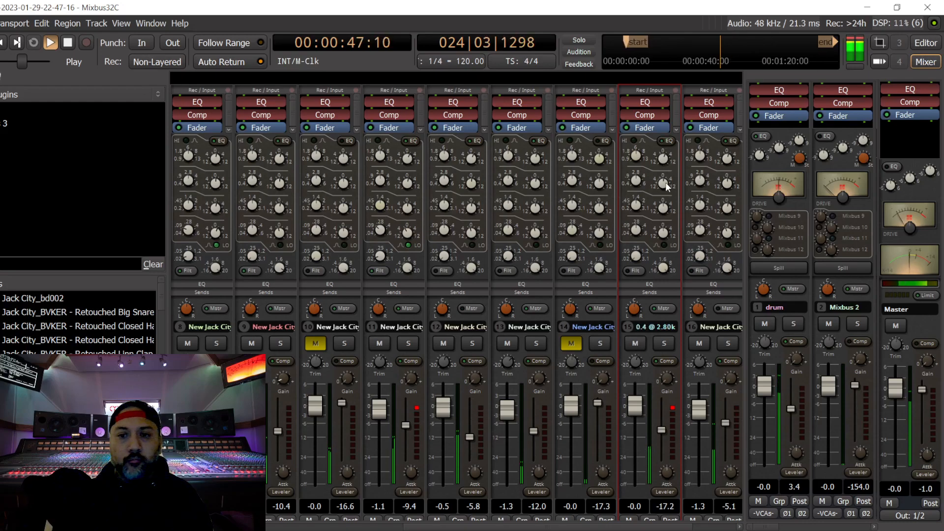
pyautogui.moveTo(666, 235); pyautogui.dragTo(666, 231)
pyautogui.moveTo(635, 408); pyautogui.dragTo(661, 432)
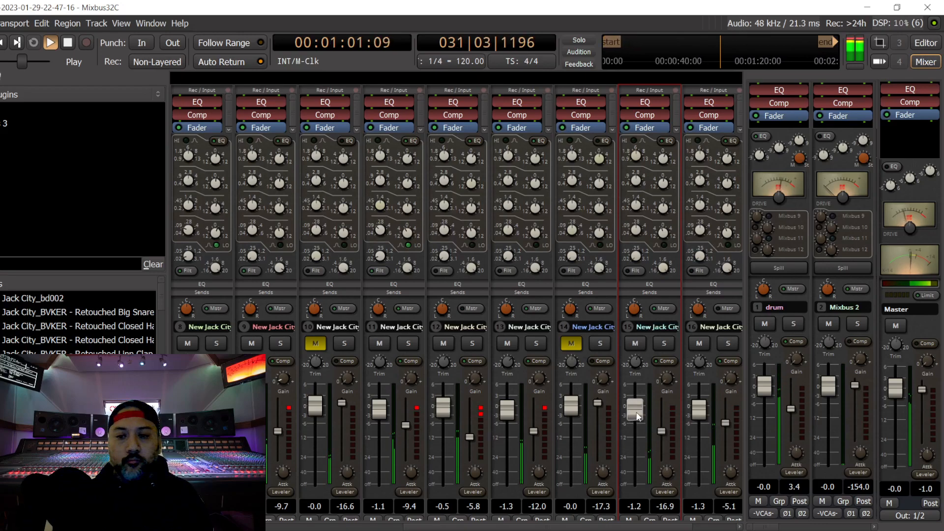
# Step: Select the FB01 Lead track in the editor and restart playback from 00:00:42:11, where its part begins
pyautogui.click(926, 44)
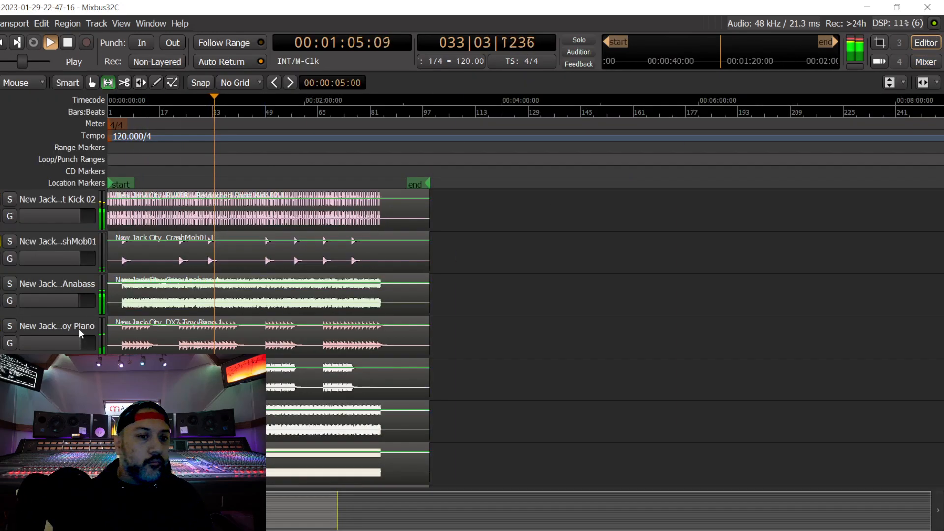
pyautogui.scroll(-1, 78, 329)
pyautogui.click(78, 328)
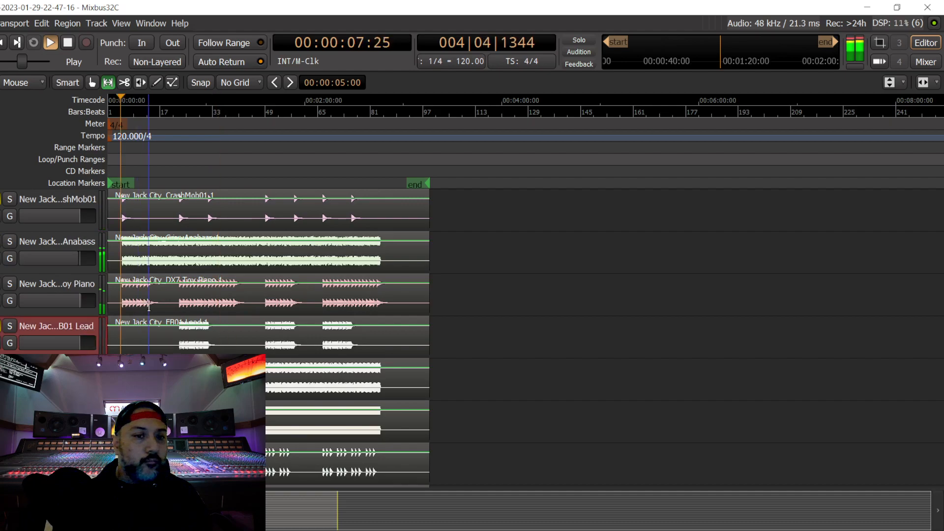
pyautogui.press('space')
pyautogui.click(177, 140)
pyautogui.press('space')
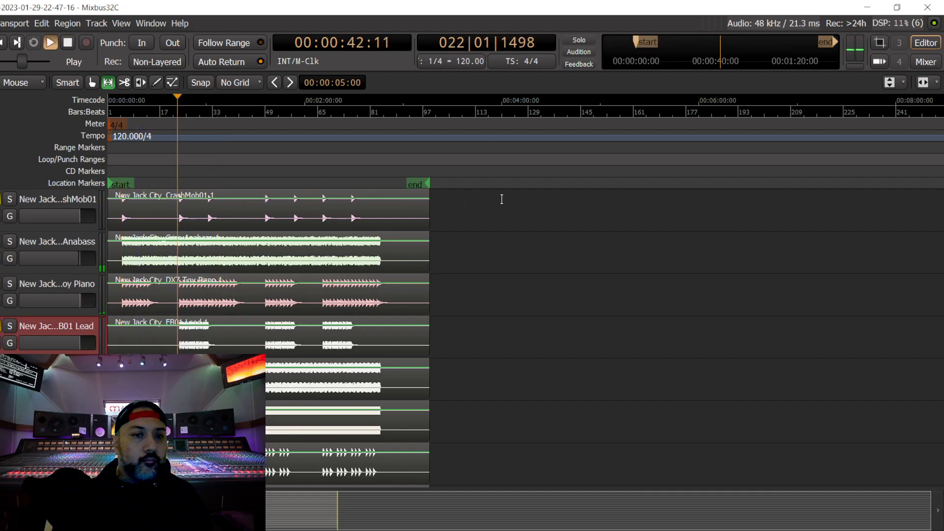
pyautogui.click(924, 62)
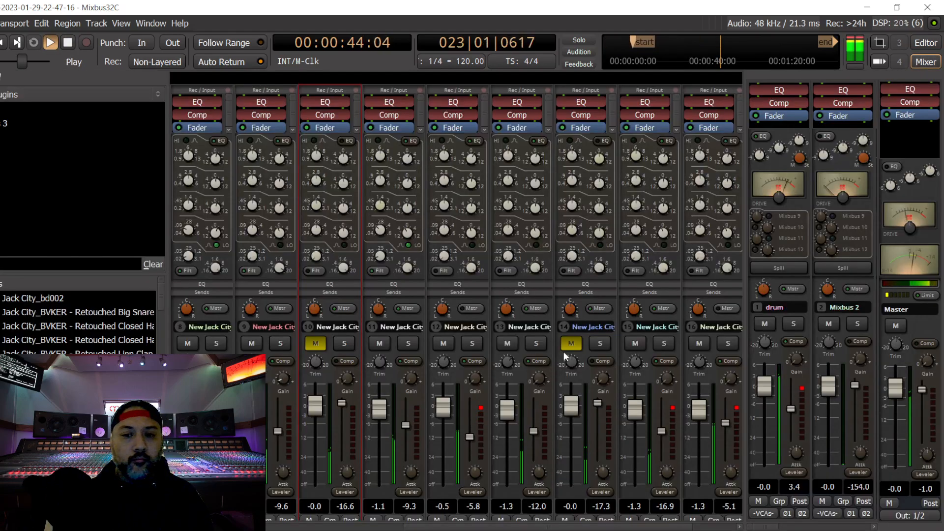
# Step: Unmute the FB01 Lead channel and lower its compressor threshold to -23.3
pyautogui.moveTo(338, 406); pyautogui.dragTo(344, 415)
pyautogui.scroll(-18, 342, 410)
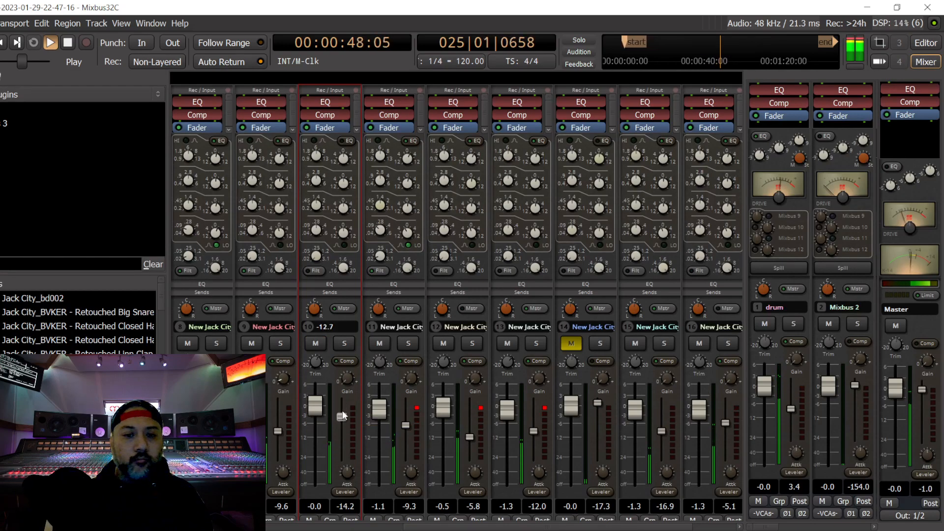
pyautogui.scroll(-3, 341, 410)
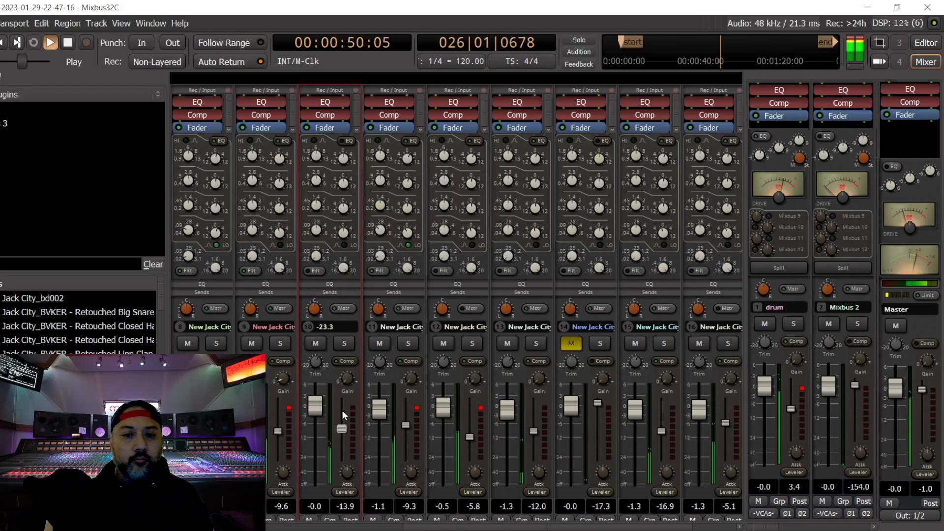
# Step: Fine-tune the FB01 Lead channel's EQ and set its filter frequency to 16.00k
pyautogui.scroll(2, 343, 163)
pyautogui.scroll(1, 344, 185)
pyautogui.scroll(1, 344, 212)
pyautogui.scroll(-4, 315, 411)
pyautogui.scroll(1, 320, 428)
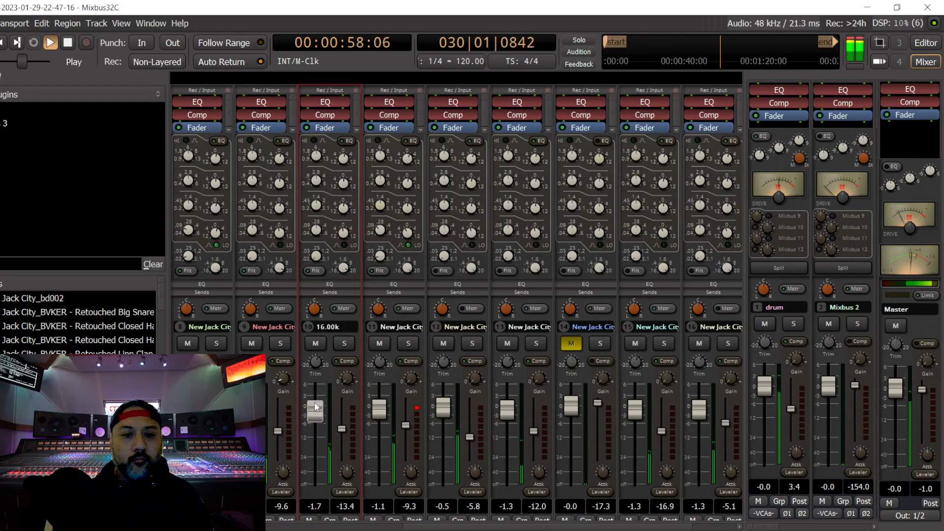
# Step: Replay the lead section and set the FB01 Lead channel's fader to -2.3
pyautogui.scroll(1, 316, 408)
pyautogui.moveTo(315, 406); pyautogui.dragTo(315, 408)
pyautogui.press('space')
pyautogui.press('space')
pyautogui.scroll(-1, 316, 417)
pyautogui.scroll(-1, 316, 418)
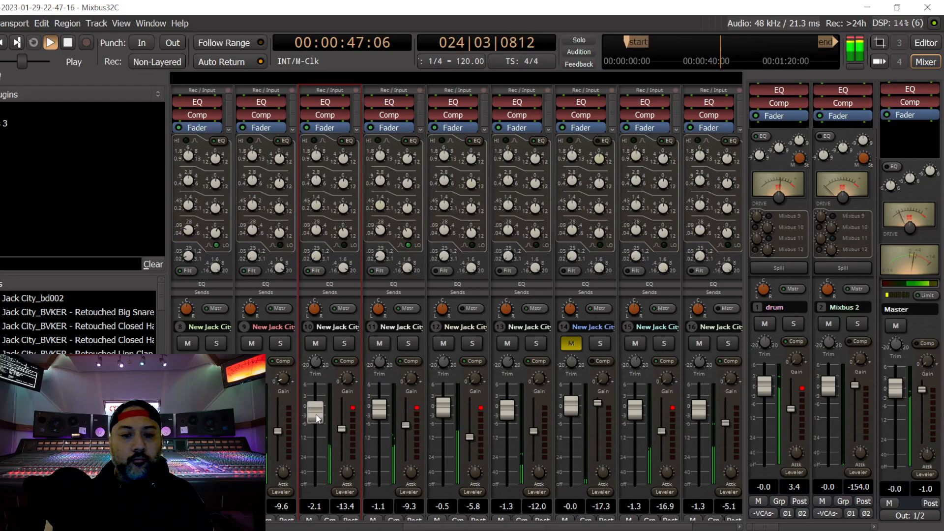
pyautogui.scroll(-1, 317, 419)
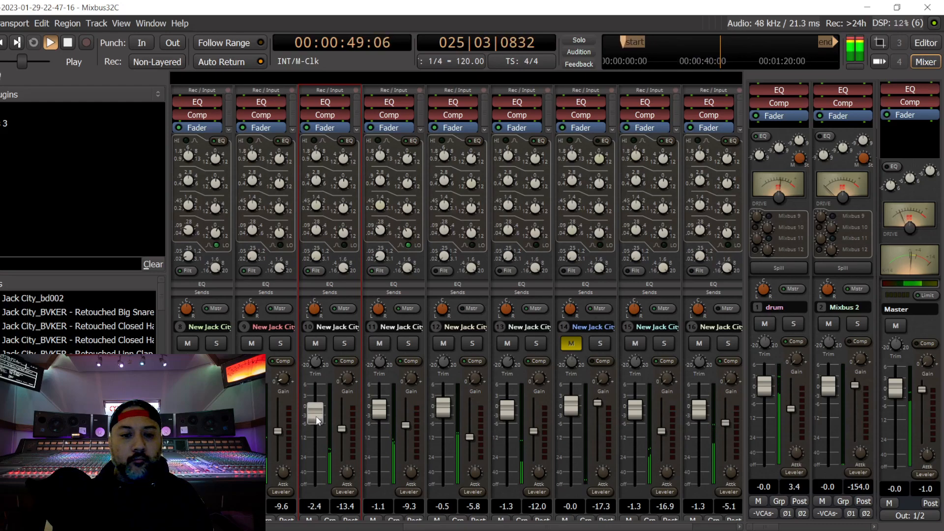
pyautogui.scroll(1, 317, 420)
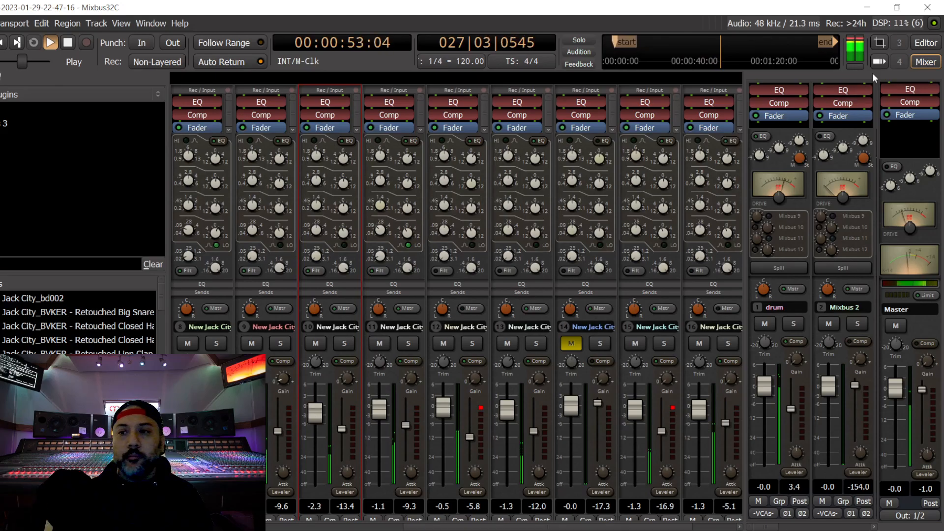
# Step: Select the CrashMob01 track in the editor and restart playback with its channel unmuted in the mixer
pyautogui.click(926, 42)
pyautogui.scroll(3, 54, 293)
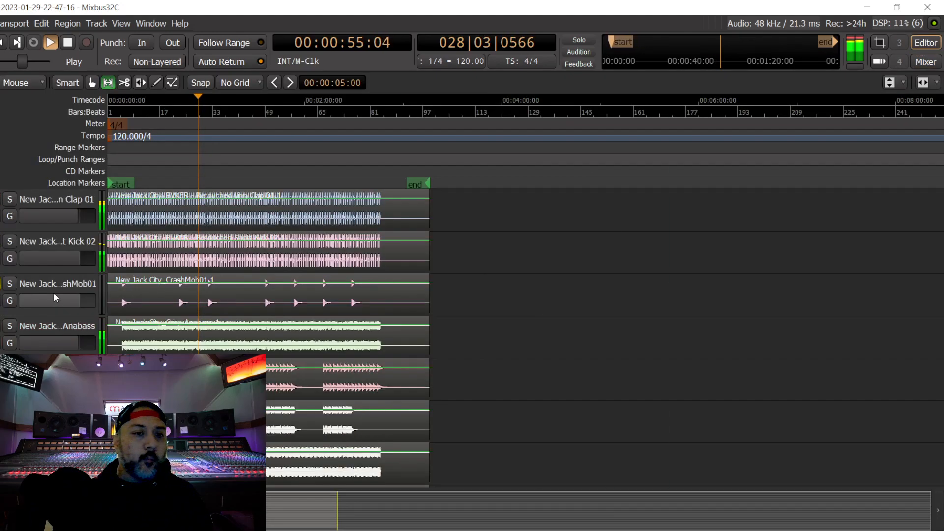
pyautogui.click(61, 323)
pyautogui.press('space')
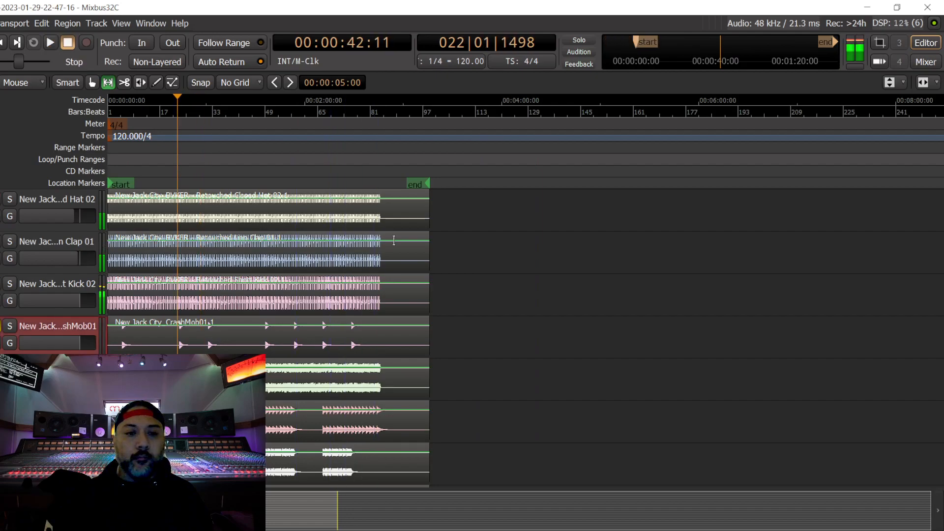
pyautogui.click(926, 62)
pyautogui.press('space')
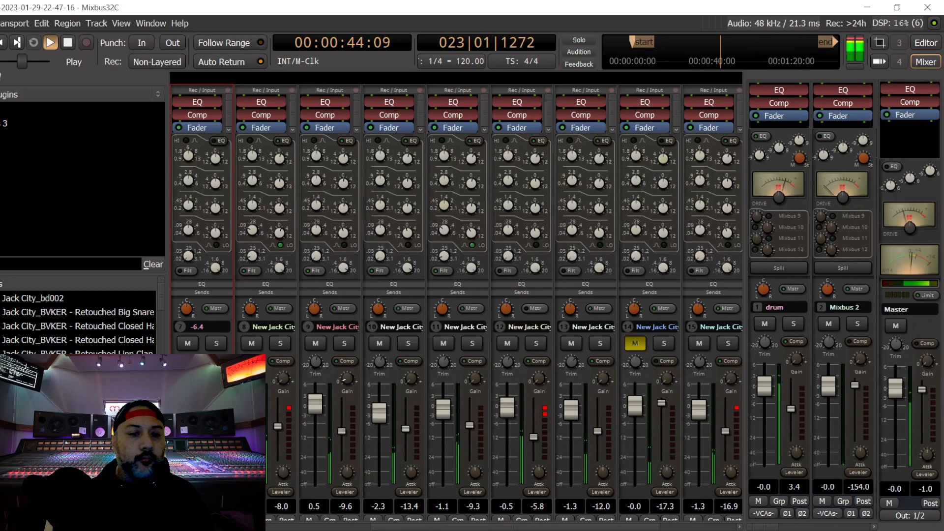
# Step: Lower the CrashMob01 channel's compressor threshold to -25.4 and shape its high EQ band and filters
pyautogui.moveTo(214, 419); pyautogui.dragTo(214, 428)
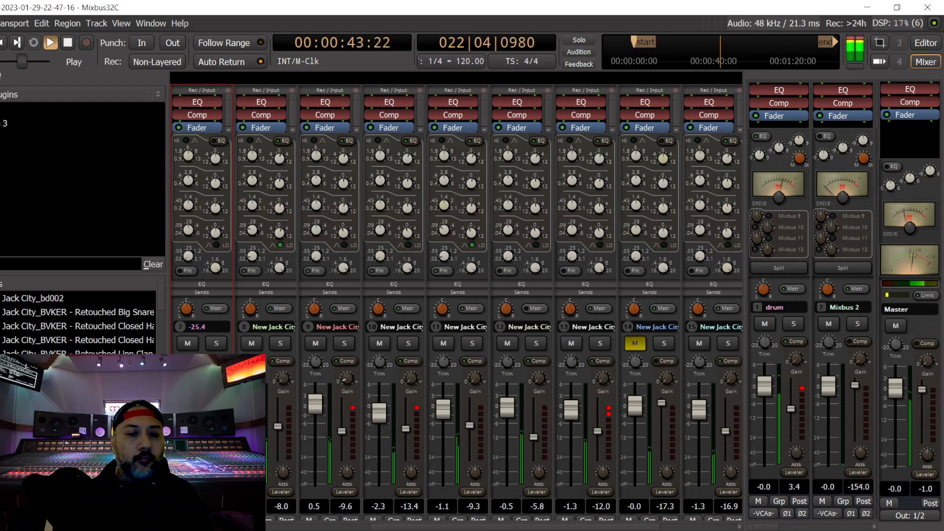
pyautogui.moveTo(216, 160); pyautogui.dragTo(217, 176)
pyautogui.moveTo(210, 232); pyautogui.dragTo(219, 276)
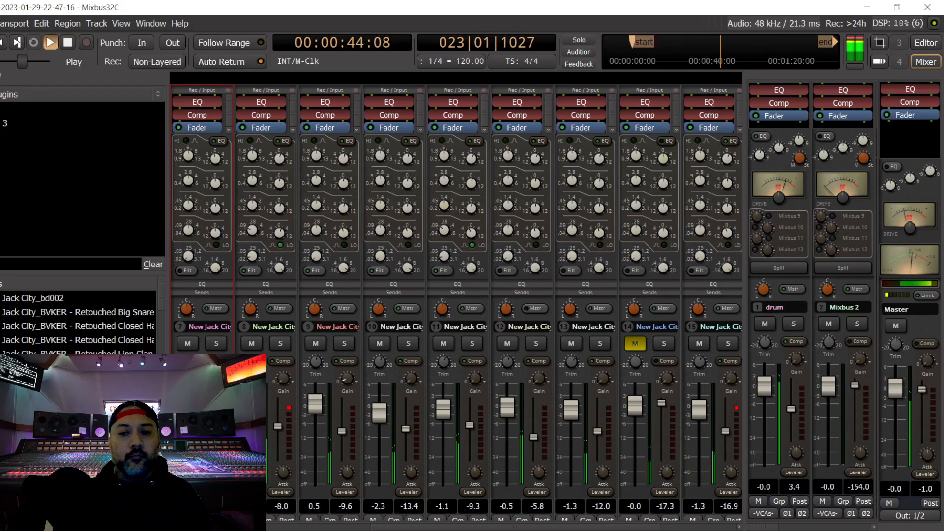
# Step: Select the MobSnares07 track in the editor, restart playback just before its hit at bar 21, and unmute its mixer channel
pyautogui.click(926, 43)
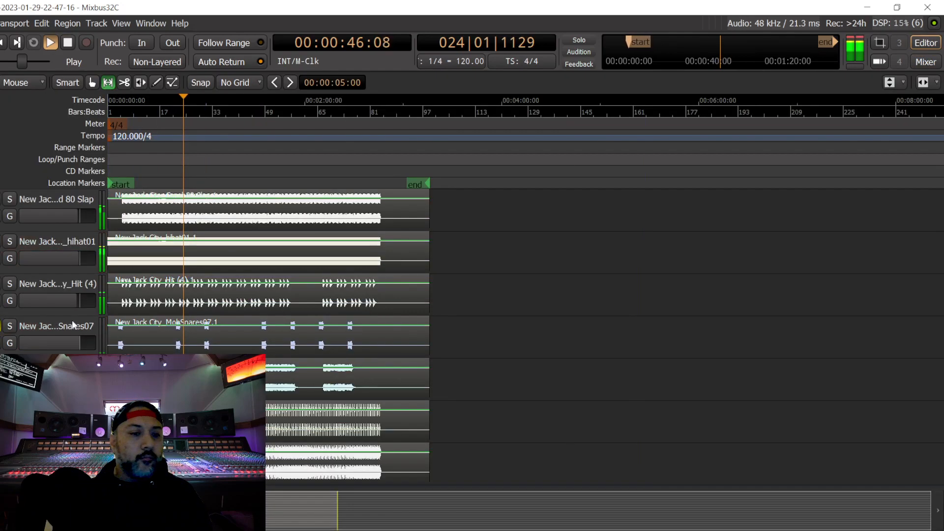
pyautogui.click(81, 328)
pyautogui.press('space')
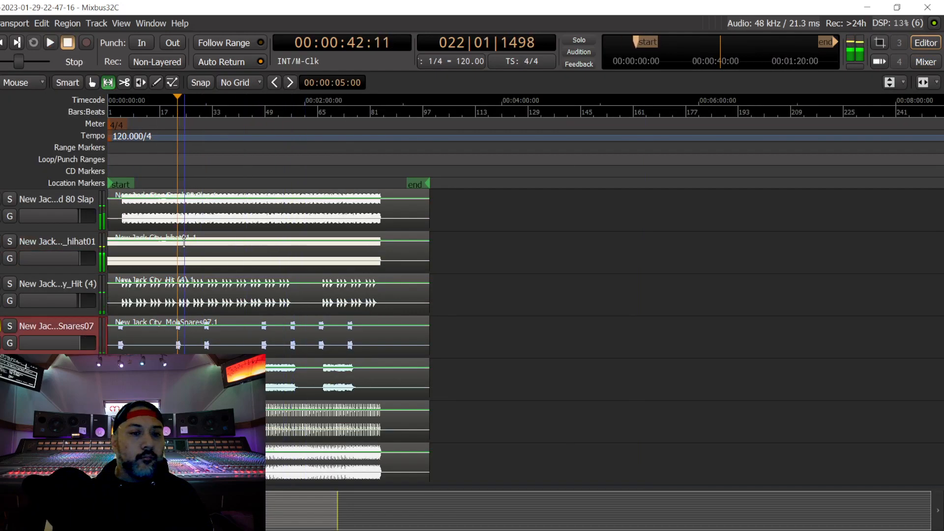
pyautogui.click(174, 112)
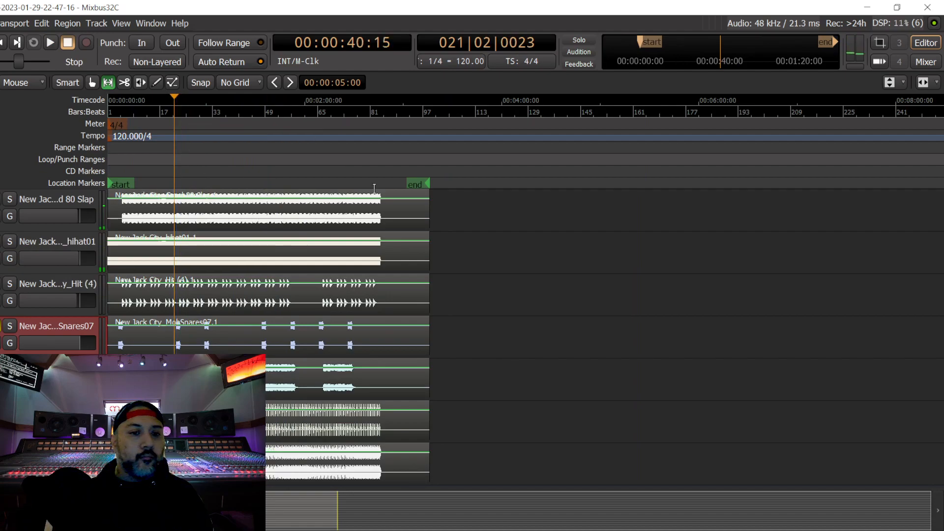
pyautogui.click(926, 62)
pyautogui.press('space')
pyautogui.click(634, 343)
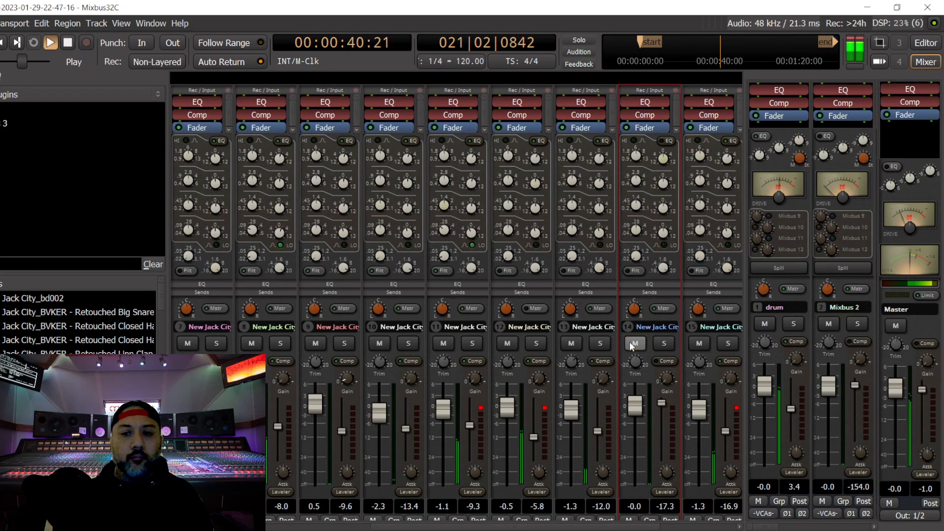
# Step: Lower the MobSnares07 channel's compressor threshold and set its high EQ gain to 1.2 at 5.25k while replaying the section
pyautogui.moveTo(661, 402); pyautogui.dragTo(662, 419)
pyautogui.press('space')
pyautogui.press('space')
pyautogui.scroll(-5, 662, 417)
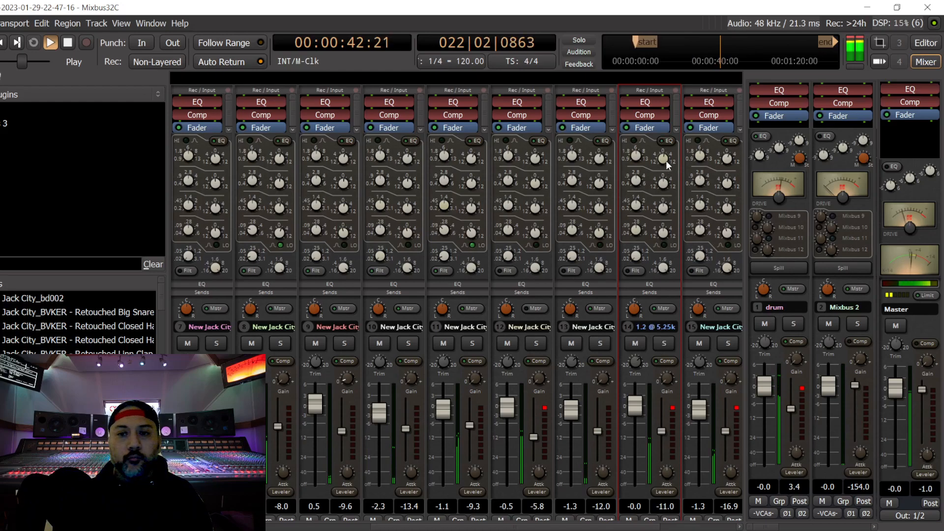
pyautogui.press('space')
pyautogui.press('space')
# Step: Set the MobSnares07 channel's fader to -0.1 and replay the section
pyautogui.moveTo(635, 410); pyautogui.dragTo(638, 413)
pyautogui.press('space')
pyautogui.press('space')
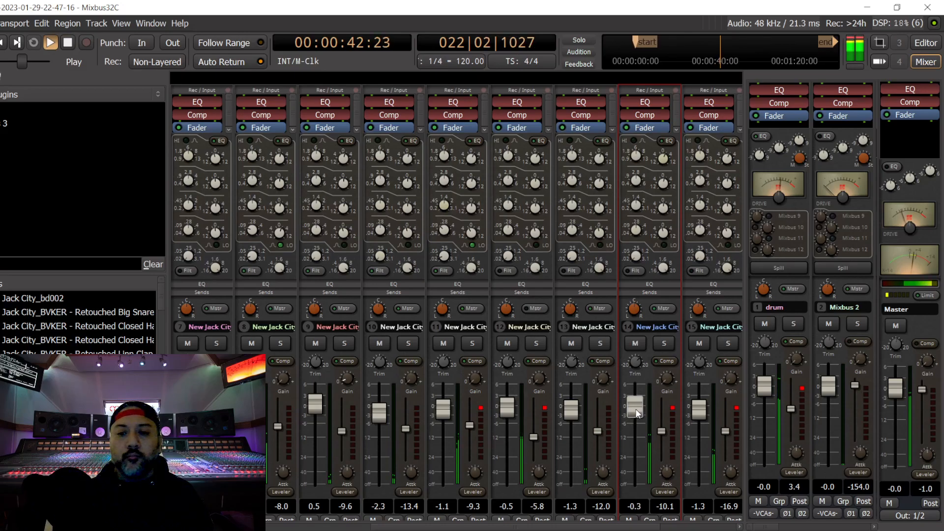
pyautogui.click(925, 43)
pyautogui.scroll(-8, 37, 304)
pyautogui.scroll(15, 40, 302)
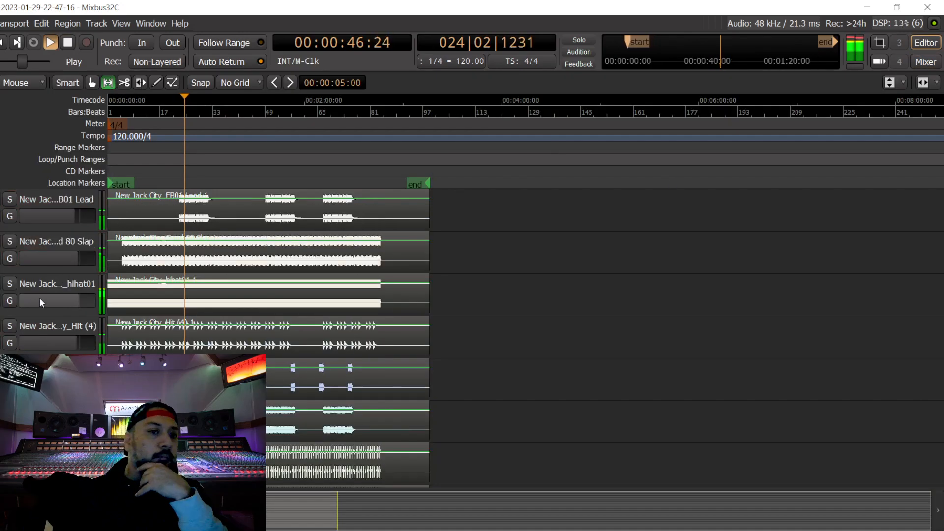
pyautogui.scroll(1, 40, 301)
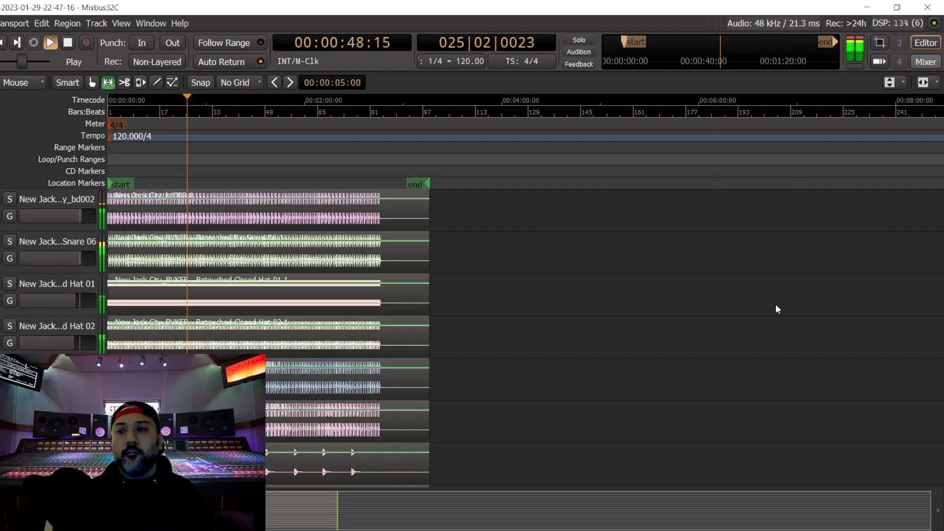
pyautogui.hotkey('alt', 'm')
# Step: Set the master bus's compressor threshold to -8.7 and shape its EQ with the low gain at 1.0
pyautogui.moveTo(922, 389); pyautogui.dragTo(927, 408)
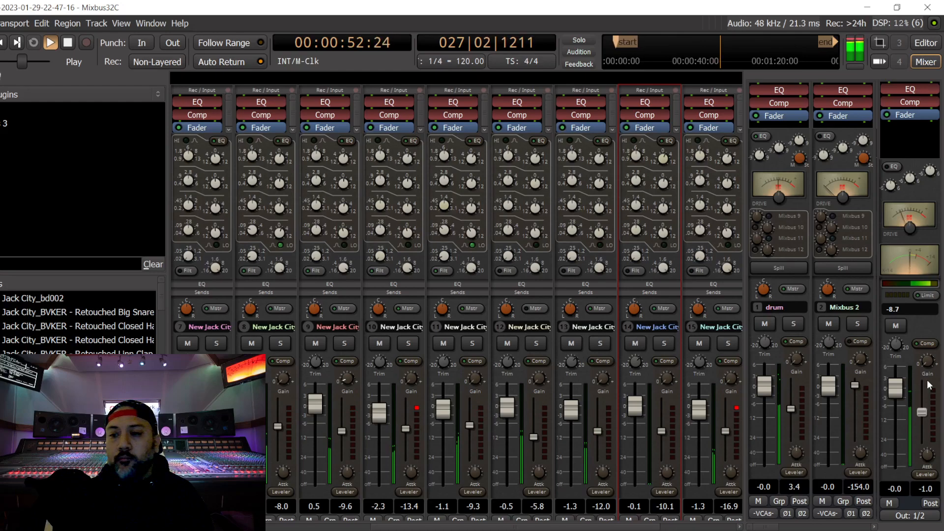
pyautogui.moveTo(797, 140); pyautogui.dragTo(778, 145)
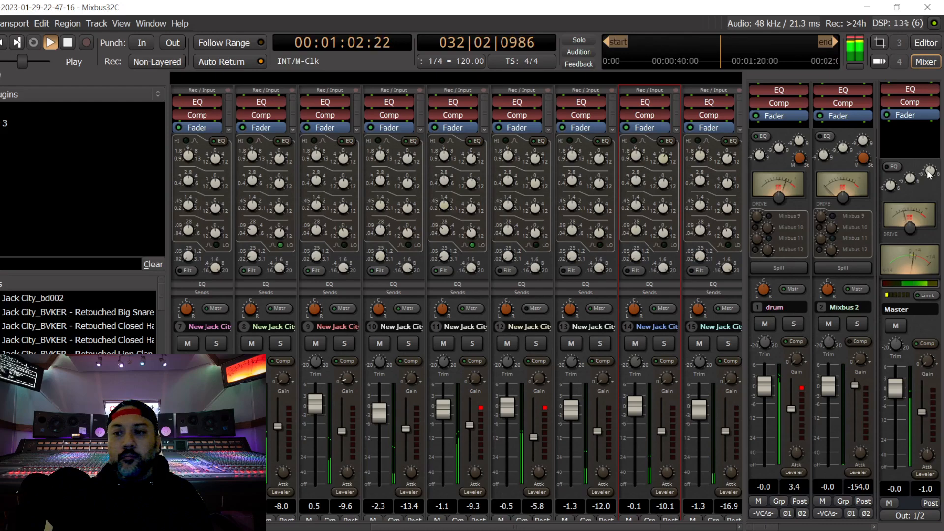
pyautogui.moveTo(890, 185)
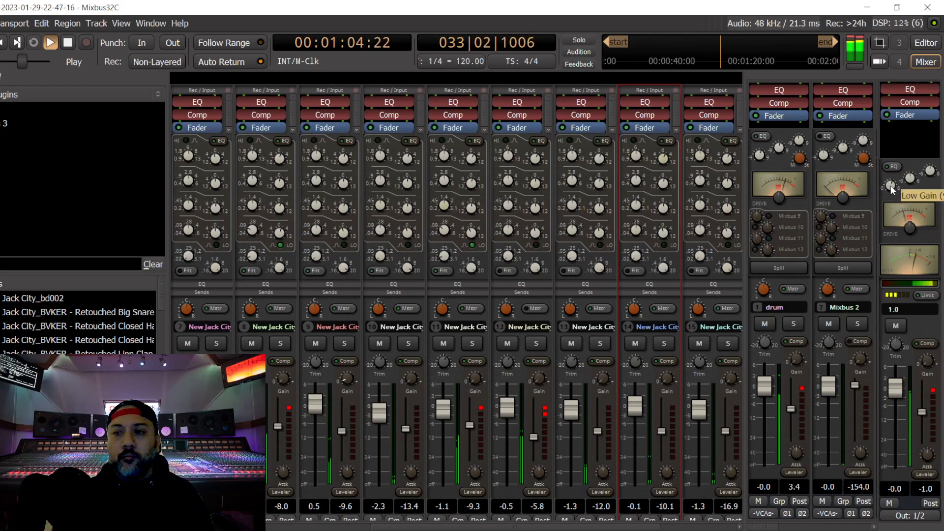
pyautogui.moveTo(928, 175)
pyautogui.scroll(-2, 929, 175)
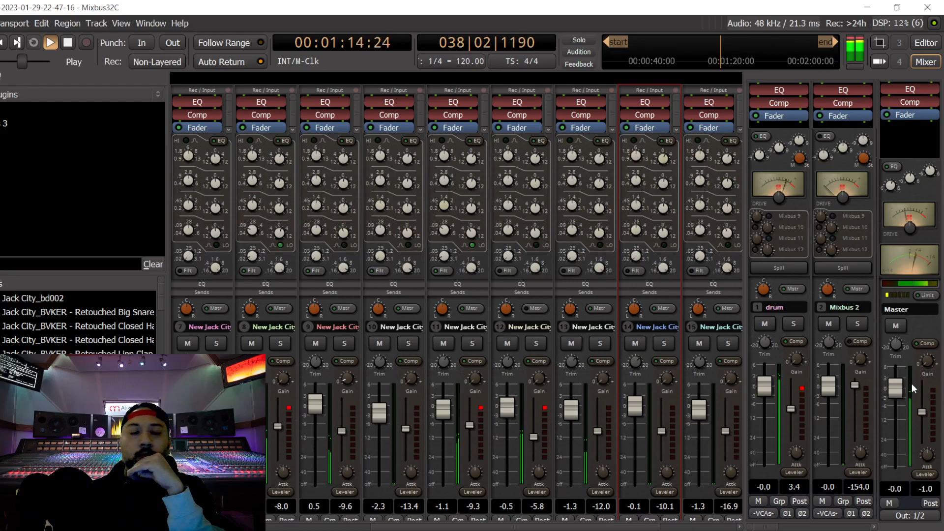
# Step: Save the session under the name "new jack city"
pyautogui.click(2, 23)
pyautogui.click(2, 108)
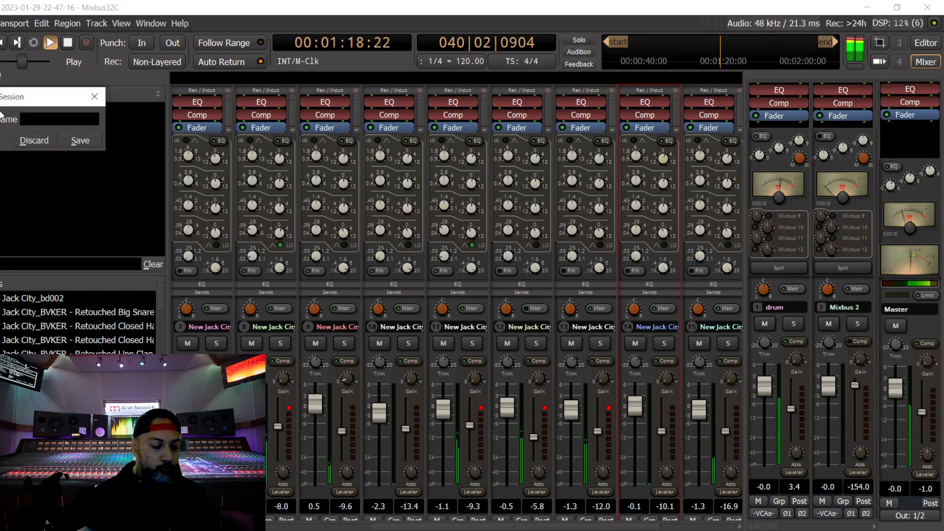
pyautogui.write('new jack city')
pyautogui.press('Return')
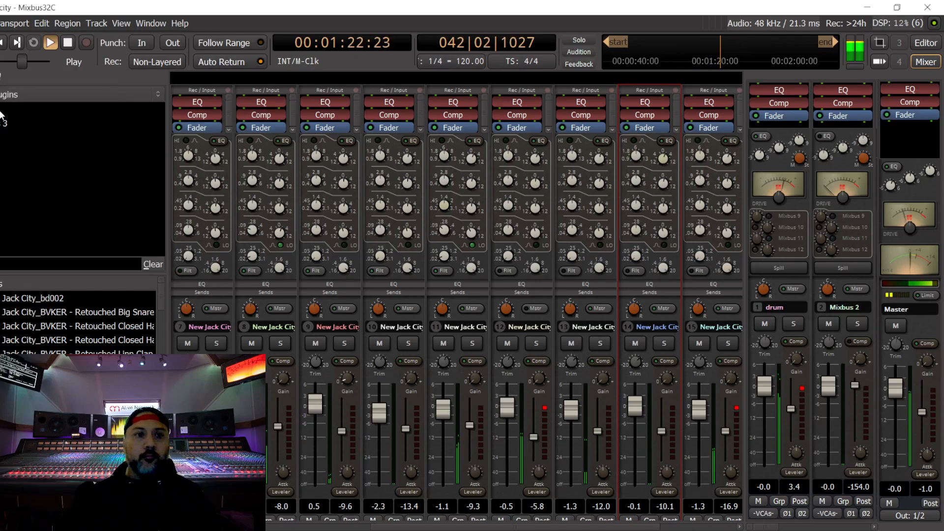
# Step: Lower the master fader to -7.7 and check the remaining channels and bus EQs during playback
pyautogui.moveTo(895, 389); pyautogui.dragTo(898, 429)
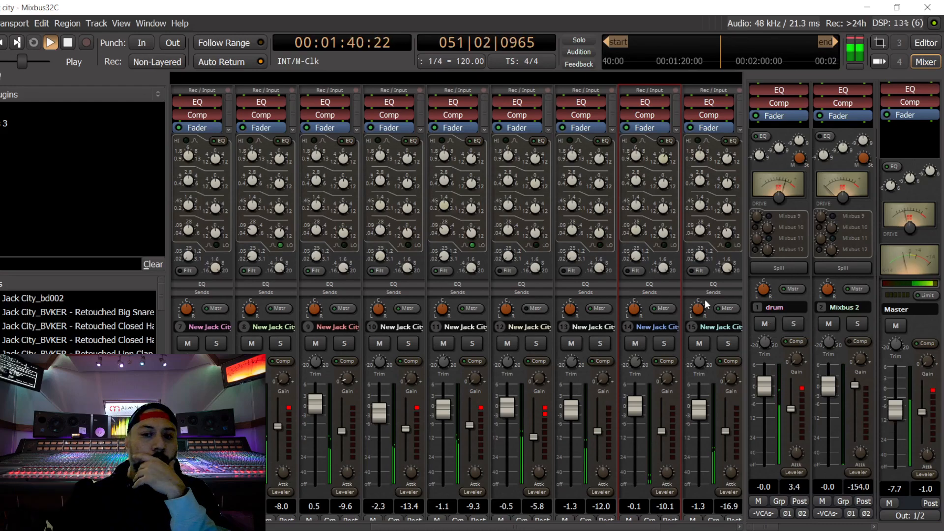
pyautogui.moveTo(626, 527); pyautogui.dragTo(708, 521)
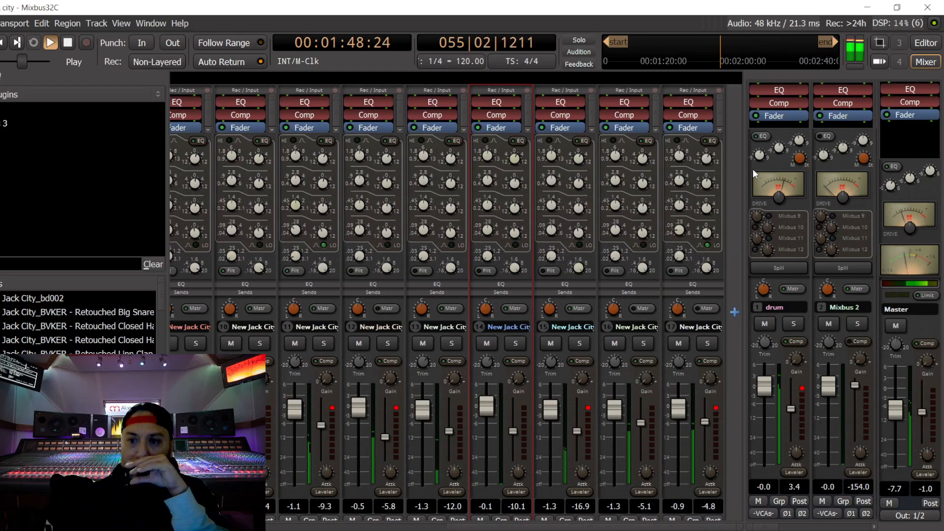
pyautogui.click(759, 155)
pyautogui.moveTo(892, 190)
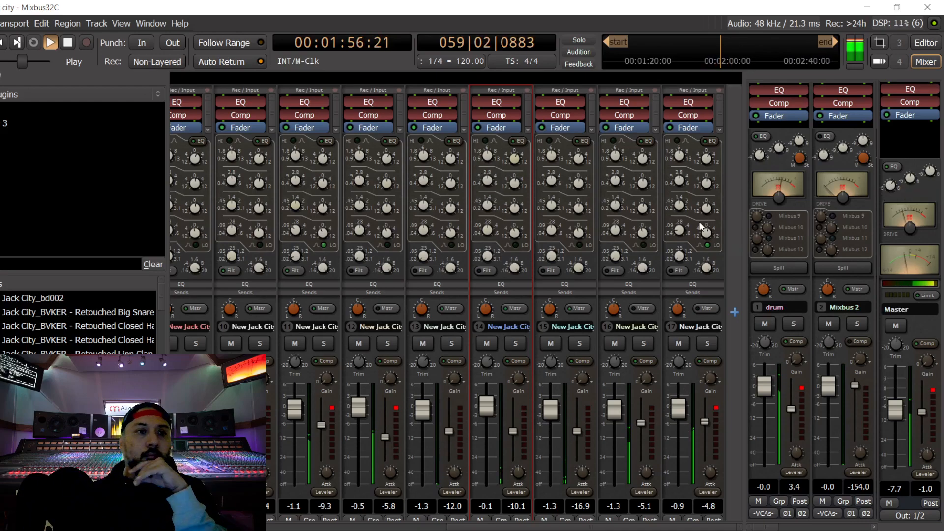
# Step: Save the session and stop playback with the first channels in view
pyautogui.click(0, 23)
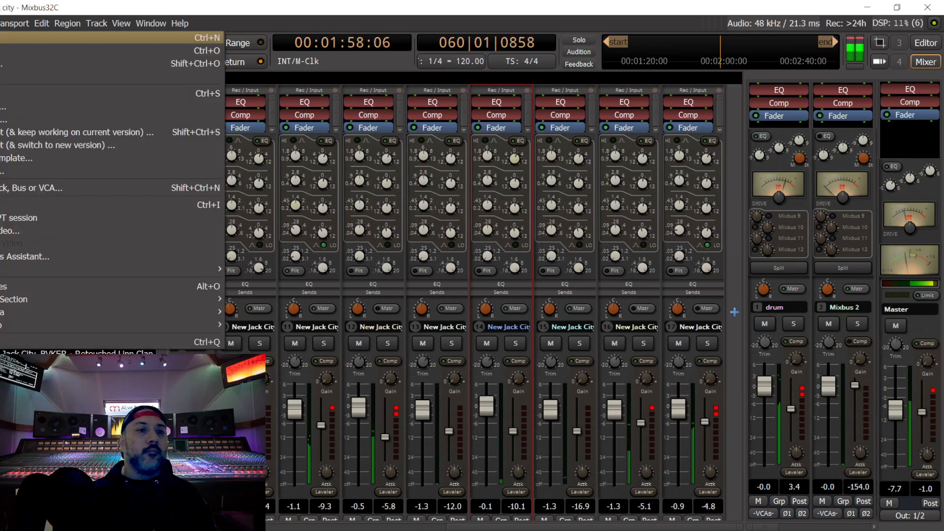
pyautogui.click(10, 93)
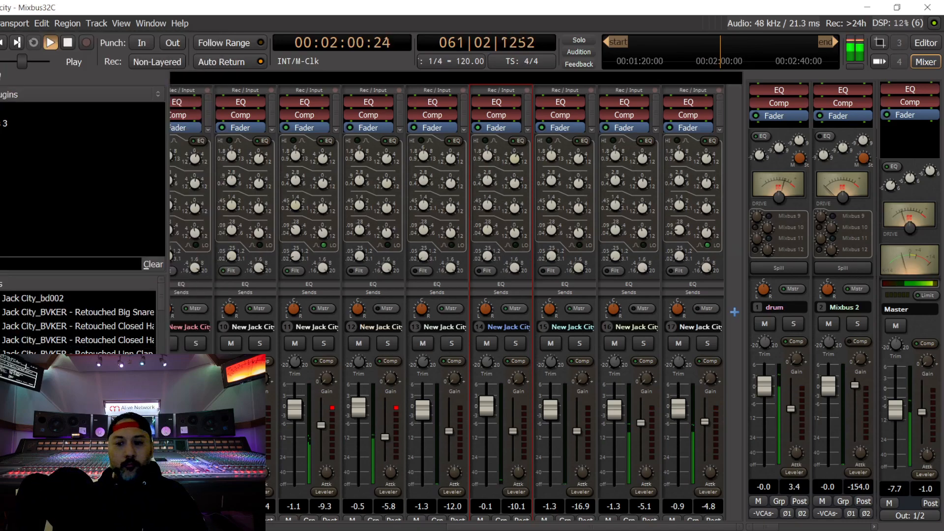
pyautogui.moveTo(584, 526); pyautogui.dragTo(378, 526)
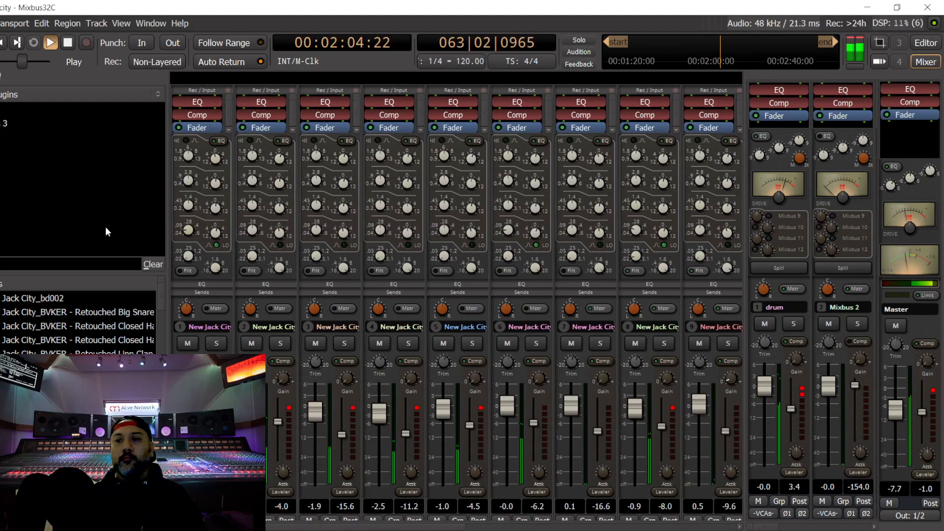
pyautogui.press('space')
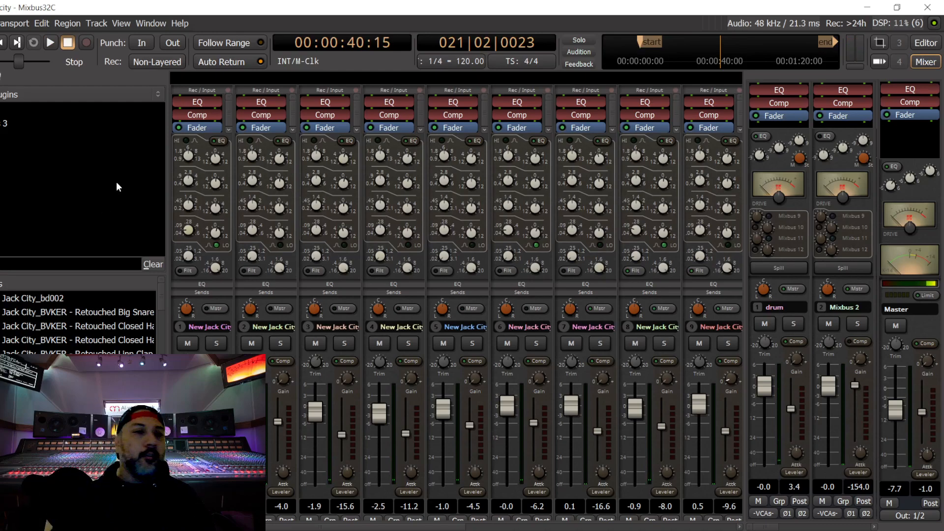
# Step: Start an audio file export and choose the BWAV 32float Export format at session rate
pyautogui.click(0, 23)
pyautogui.moveTo(171, 272)
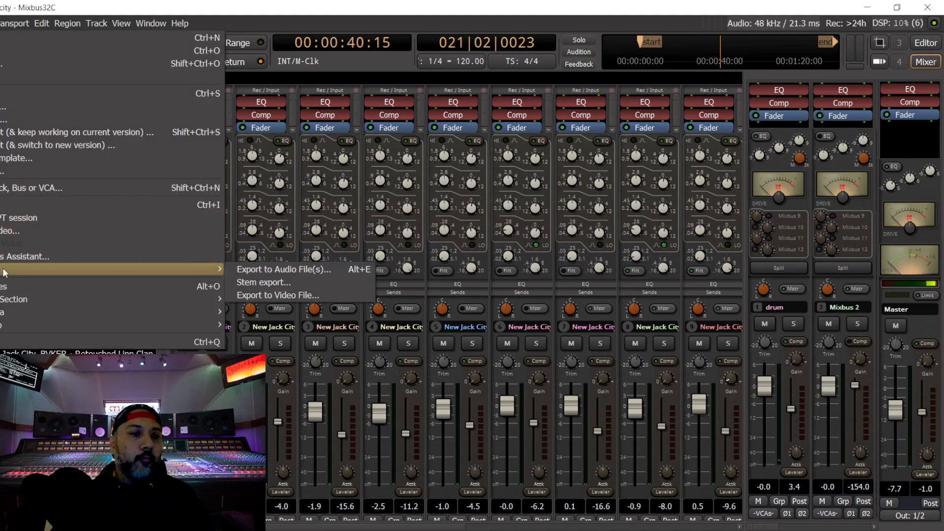
pyautogui.click(262, 269)
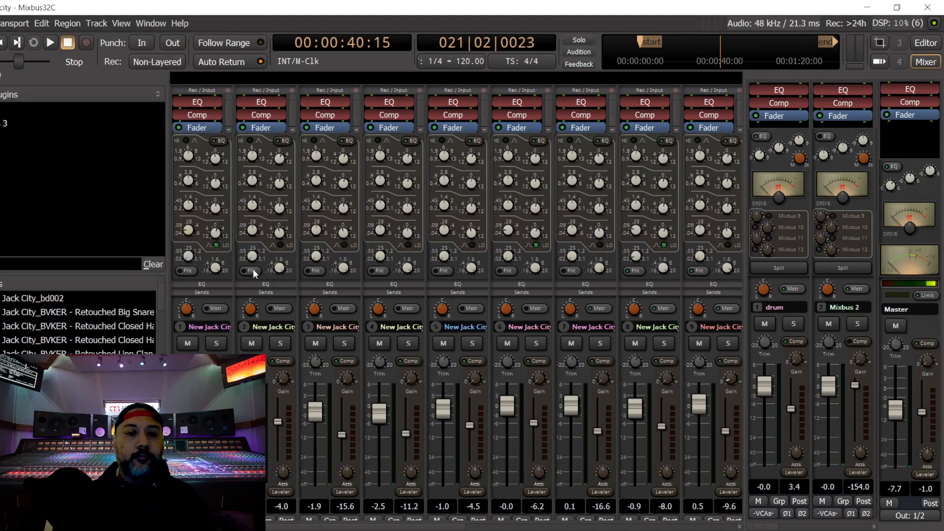
pyautogui.moveTo(251, 131); pyautogui.dragTo(412, 93)
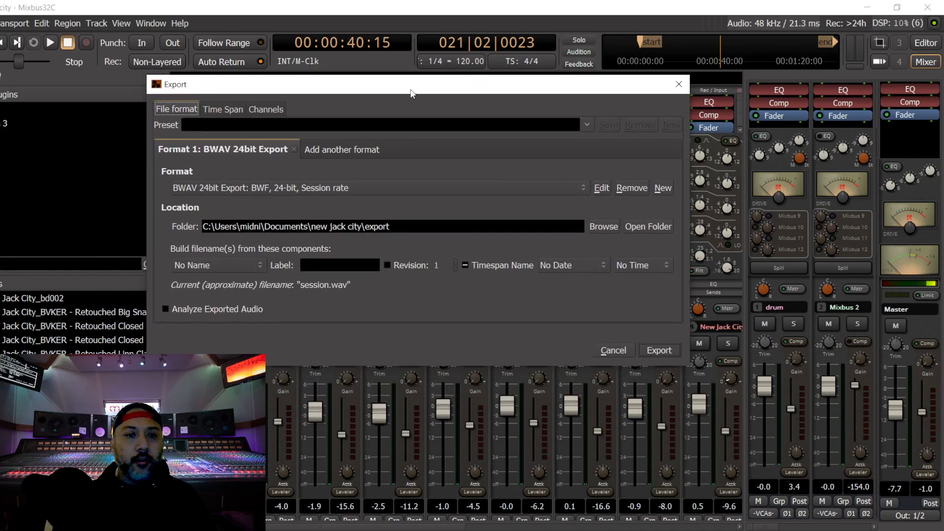
pyautogui.click(241, 190)
pyautogui.click(260, 203)
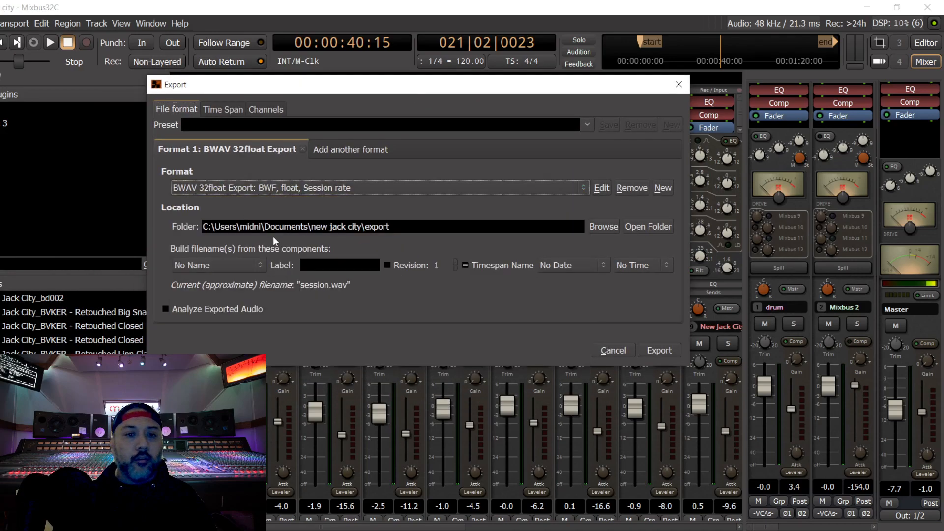
pyautogui.click(290, 189)
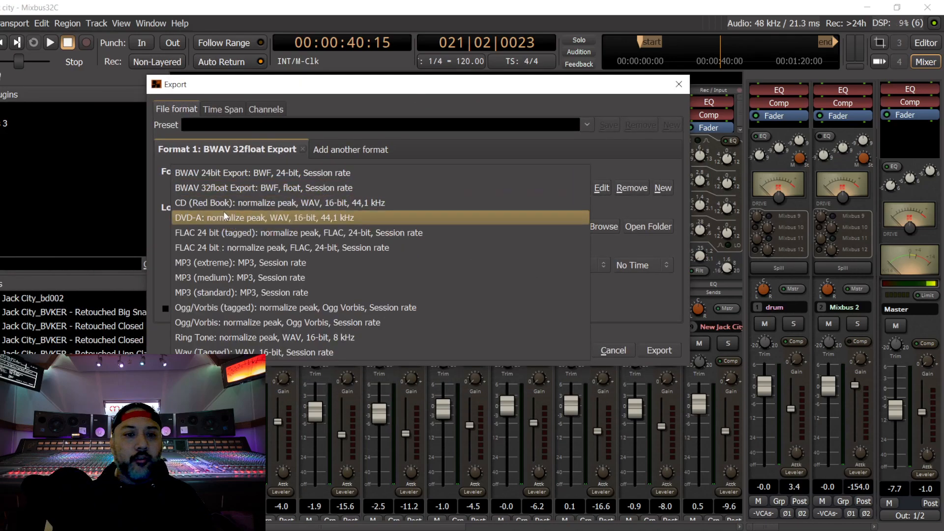
pyautogui.click(233, 189)
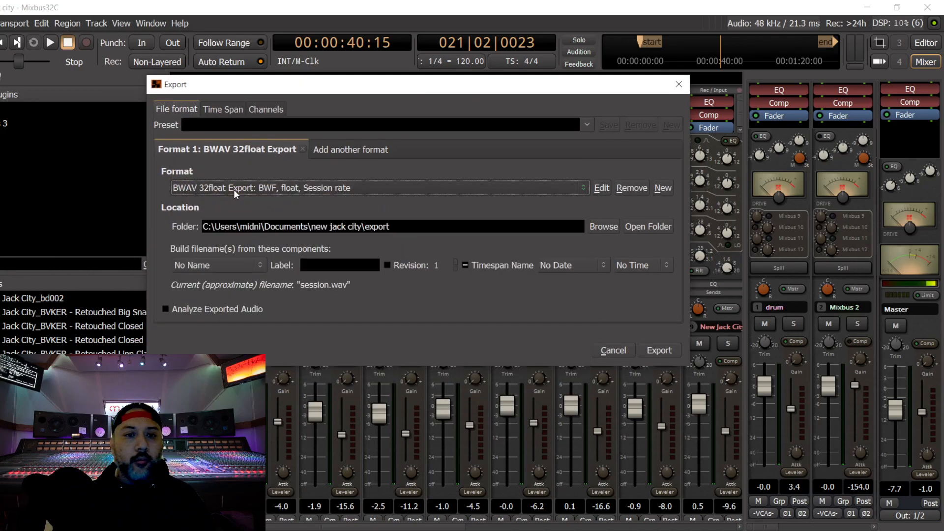
# Step: Set the export folder to the Desktop
pyautogui.click(607, 227)
pyautogui.click(109, 248)
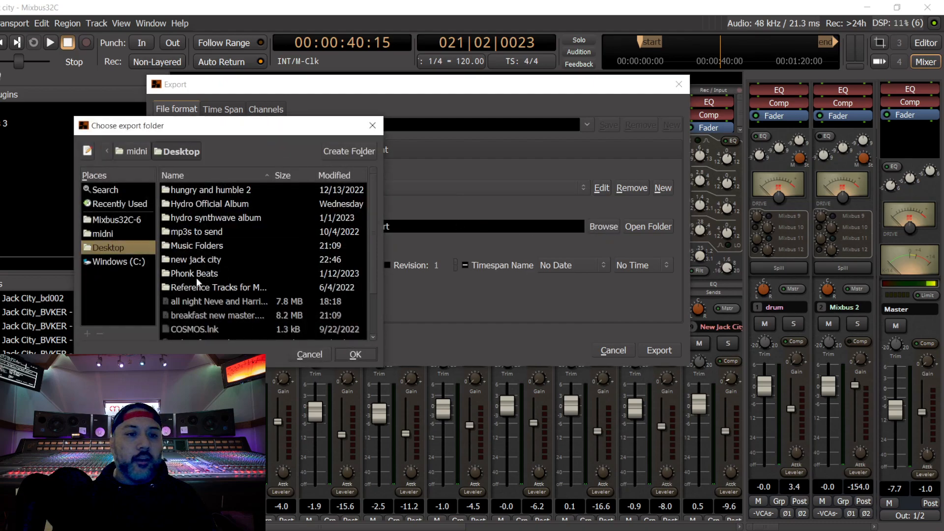
pyautogui.click(366, 356)
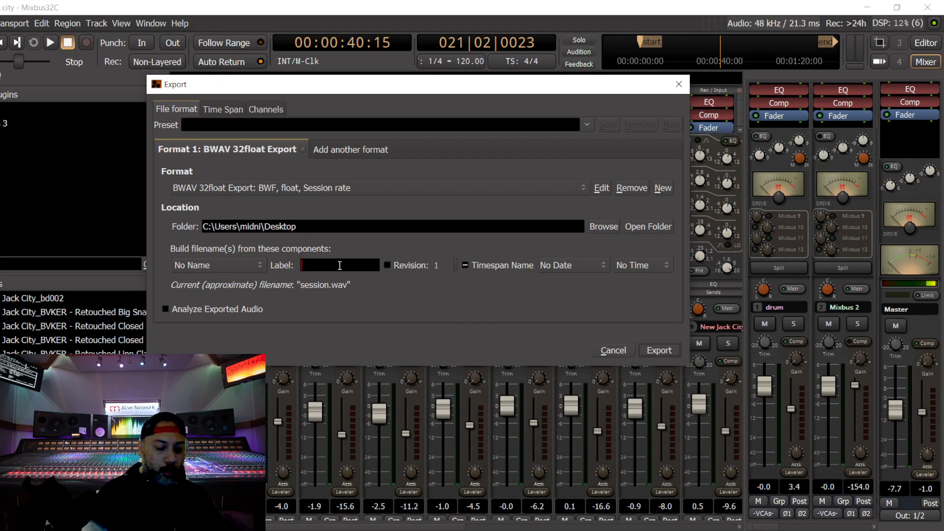
# Step: Label the export "new jack city mix" with the timespan name included, and export the session
pyautogui.write('new jack city mix')
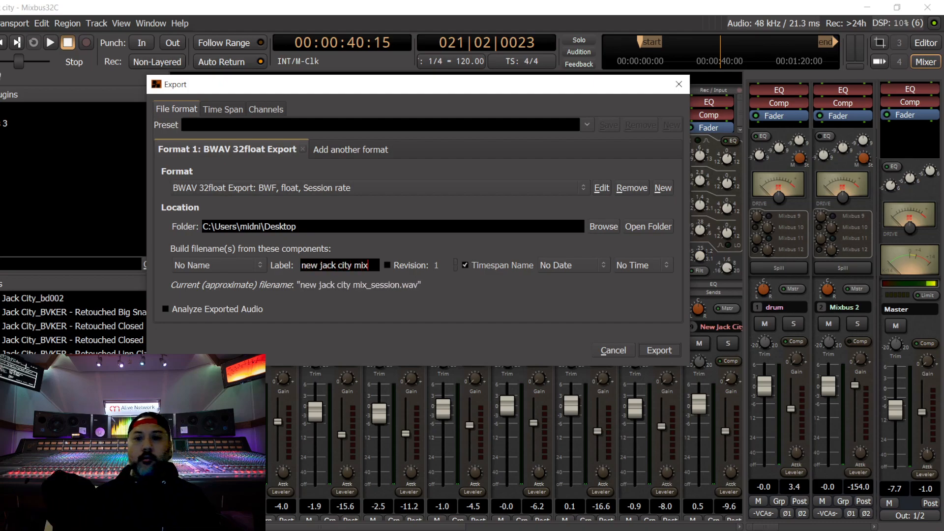
pyautogui.click(664, 351)
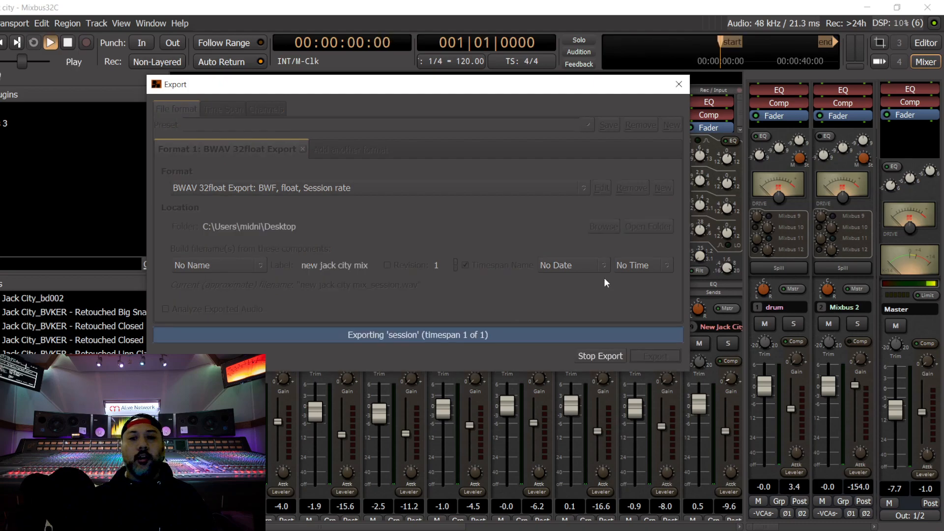
pyautogui.moveTo(535, 82); pyautogui.dragTo(566, 30)
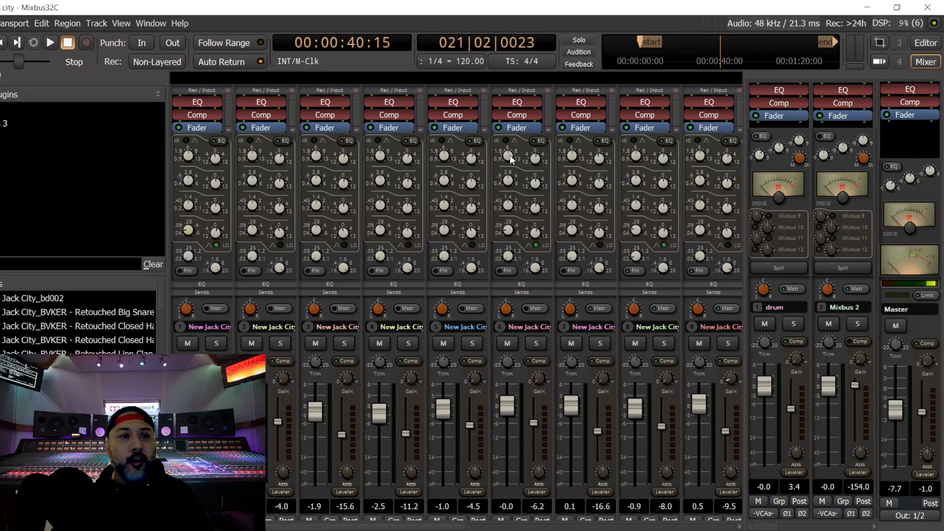
# Step: Save the session and switch to OBS
pyautogui.click(1, 23)
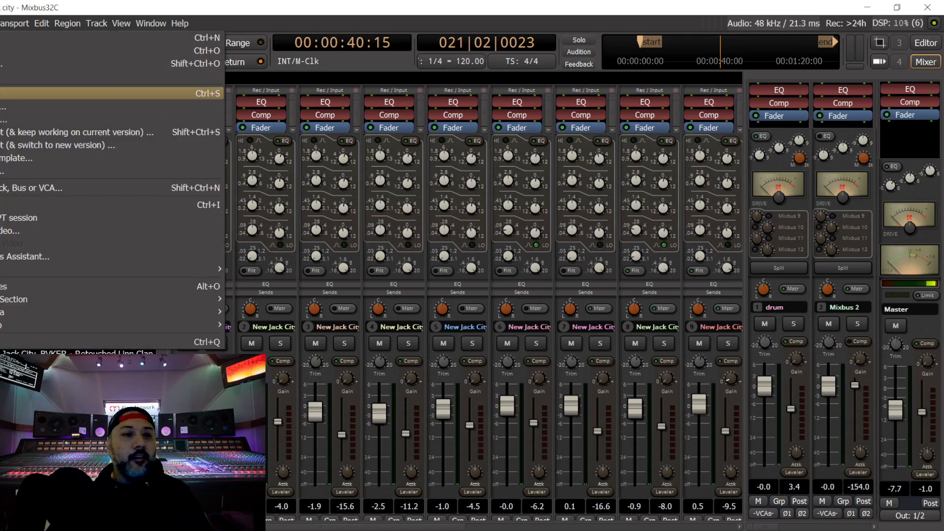
pyautogui.click(5, 93)
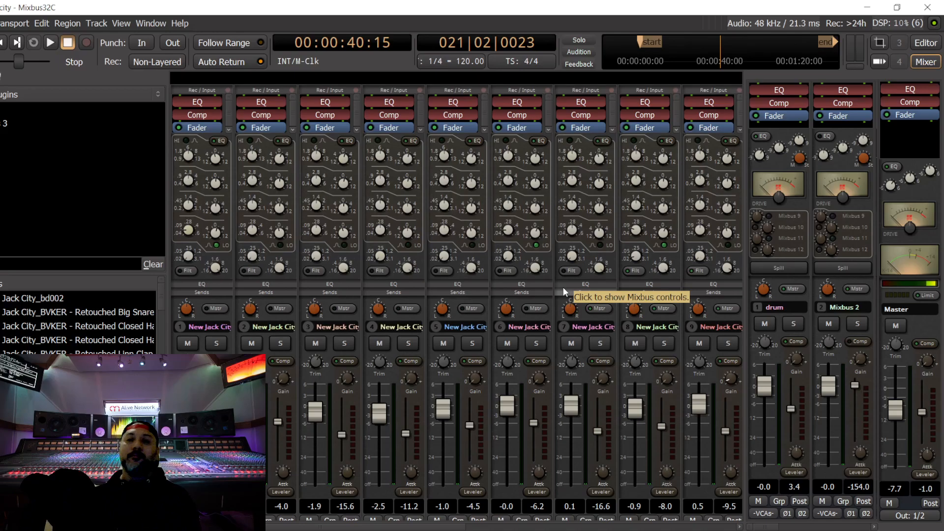
pyautogui.hotkey('alt', 'Tab')
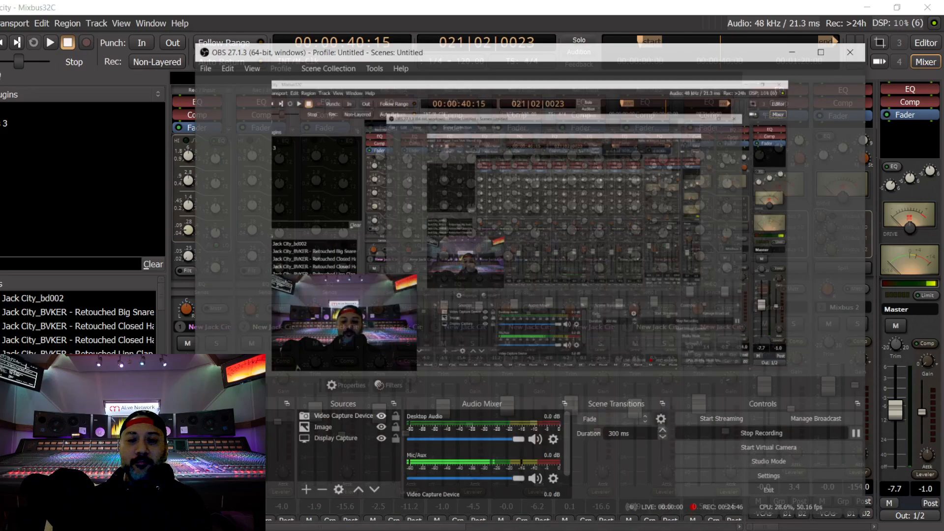